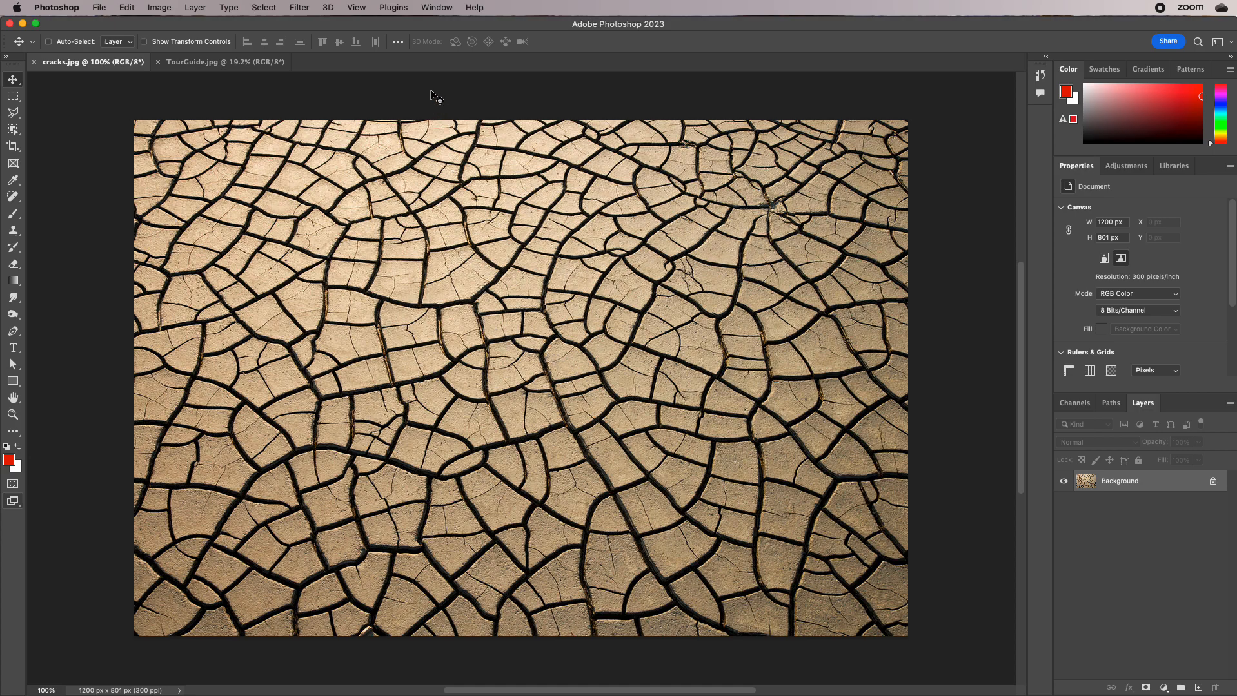
Select the entire cracks.jpg image with a rectangular marquee and copy it
click(13, 96)
drag(90, 105, 1053, 678)
key(space)
drag(419, 275, 706, 517)
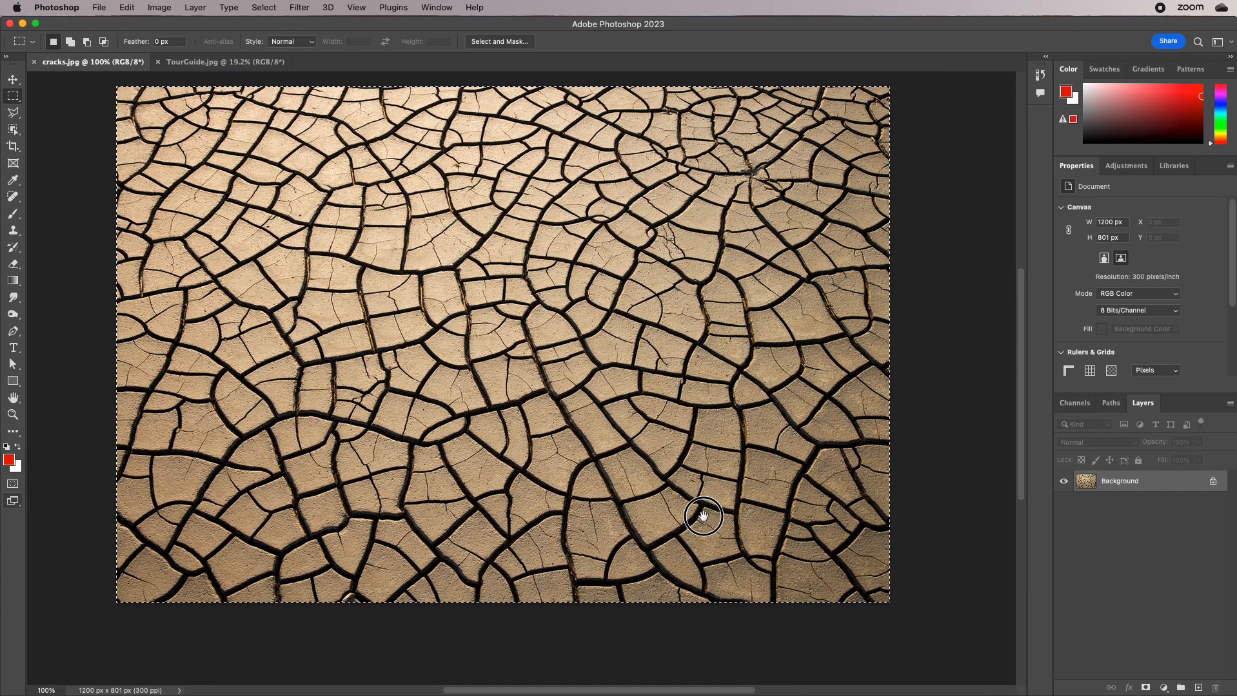
click(126, 8)
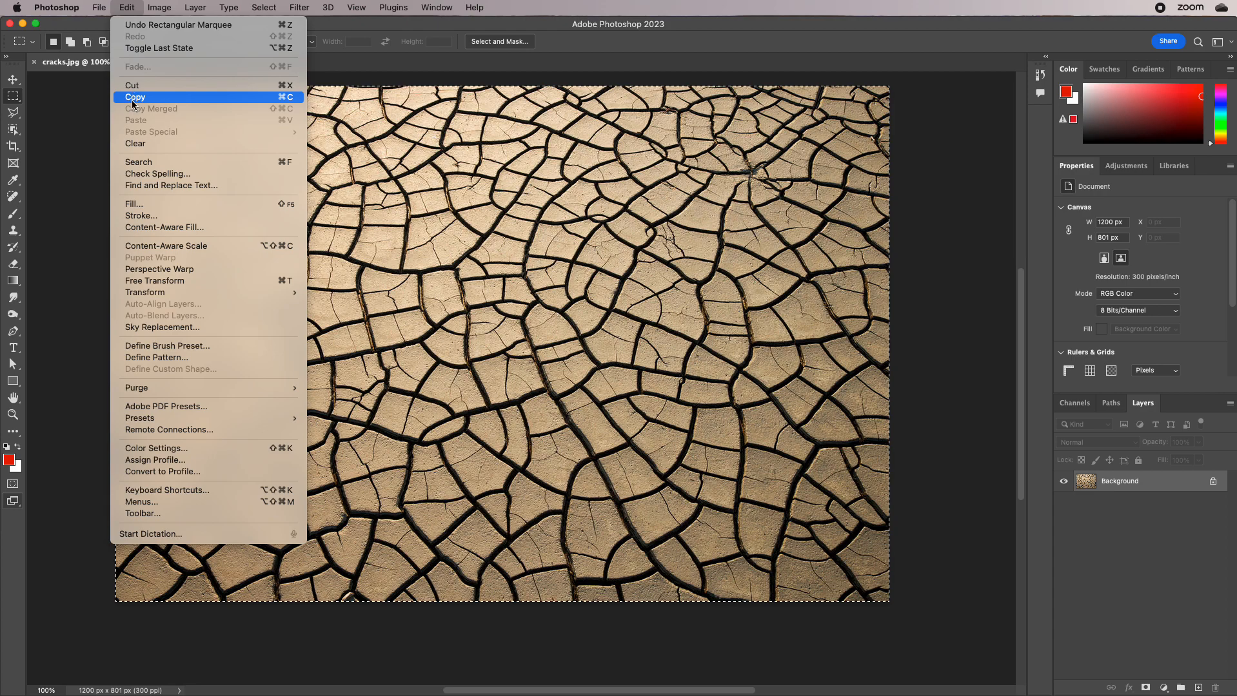
click(131, 100)
Paste the cracks texture into TourGuide.jpg and move it beside the man's forehead, to about X 1131 px, Y 656 px
click(187, 62)
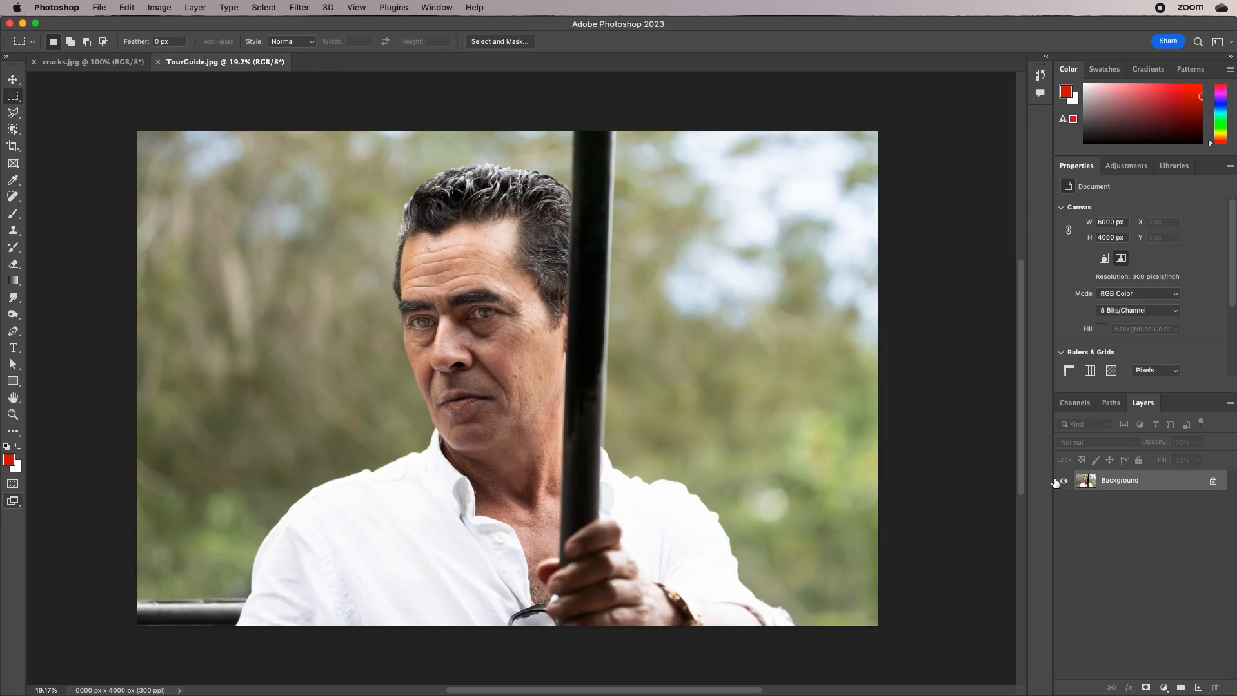
key(super+v)
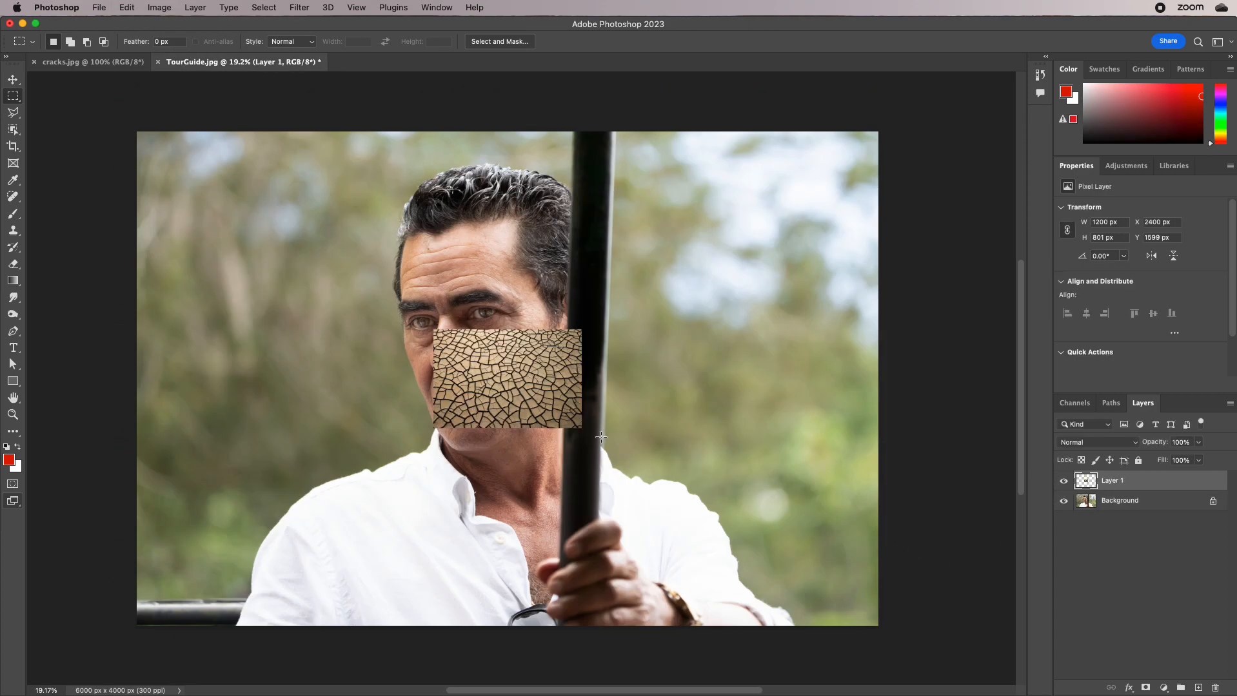
key(v)
drag(528, 375, 338, 238)
Compare the zoom levels of cracks.jpg and TourGuide.jpg
click(59, 62)
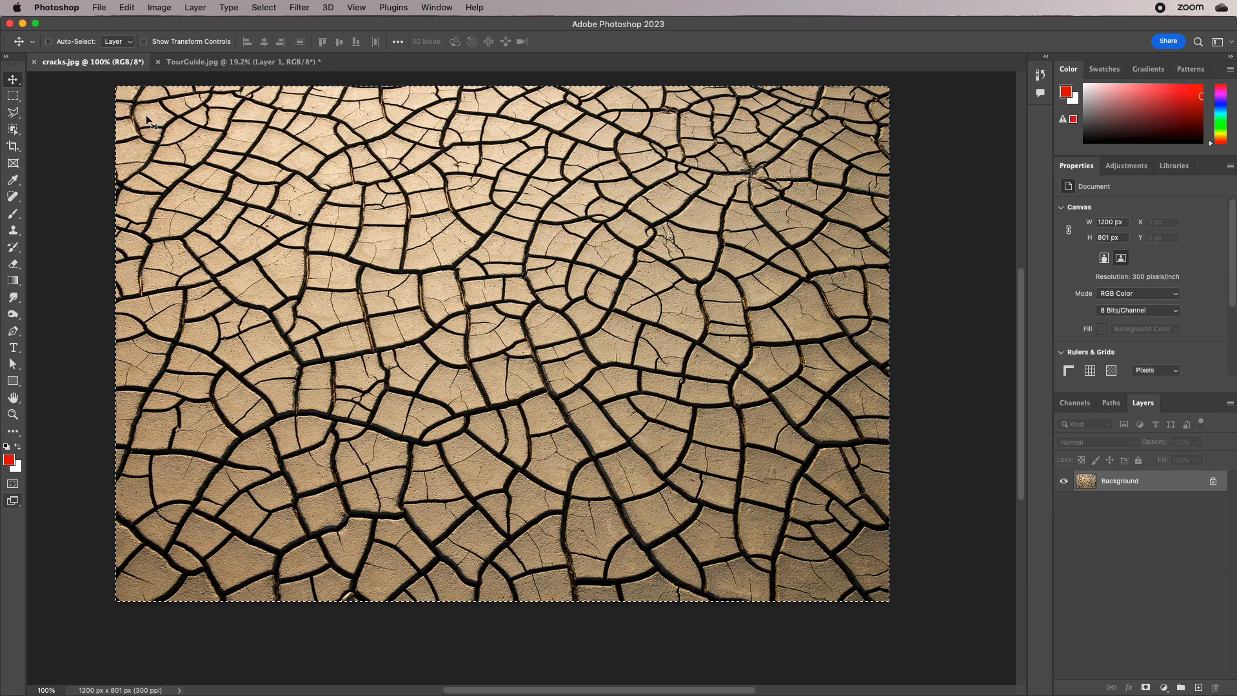
click(194, 66)
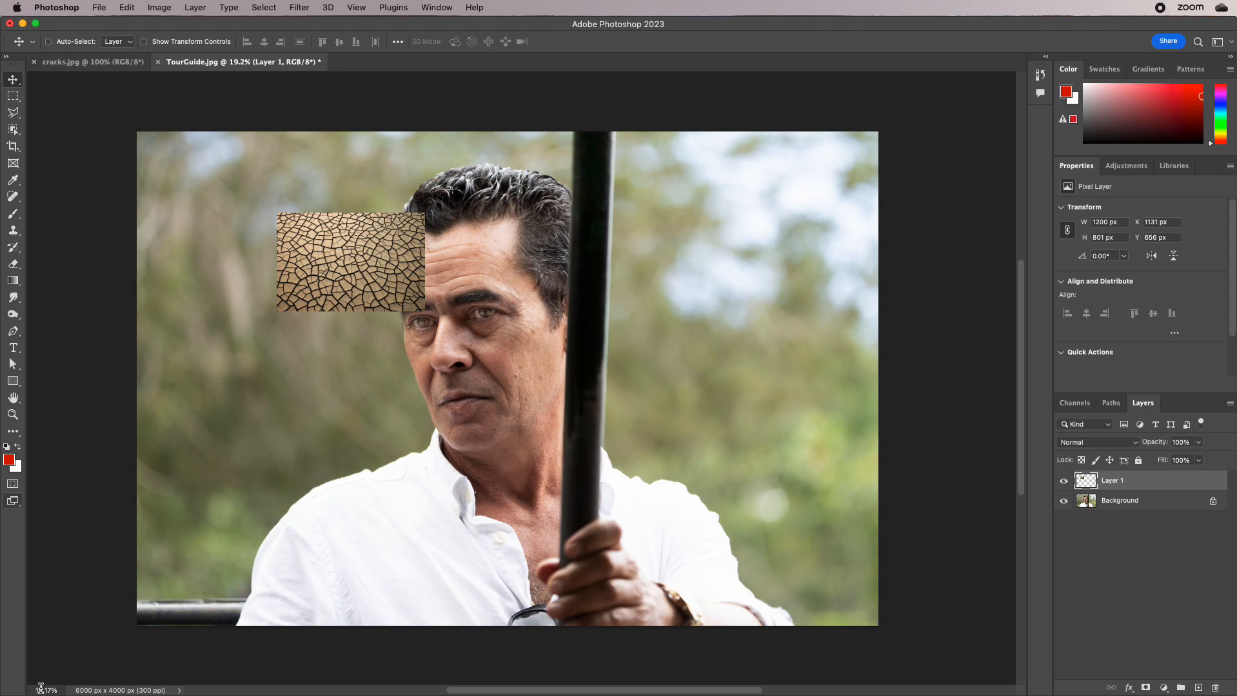
drag(37, 692, 59, 691)
click(266, 555)
Revert TourGuide.jpg to remove the pasted texture and view the man's eyes and forehead at 100%
click(103, 12)
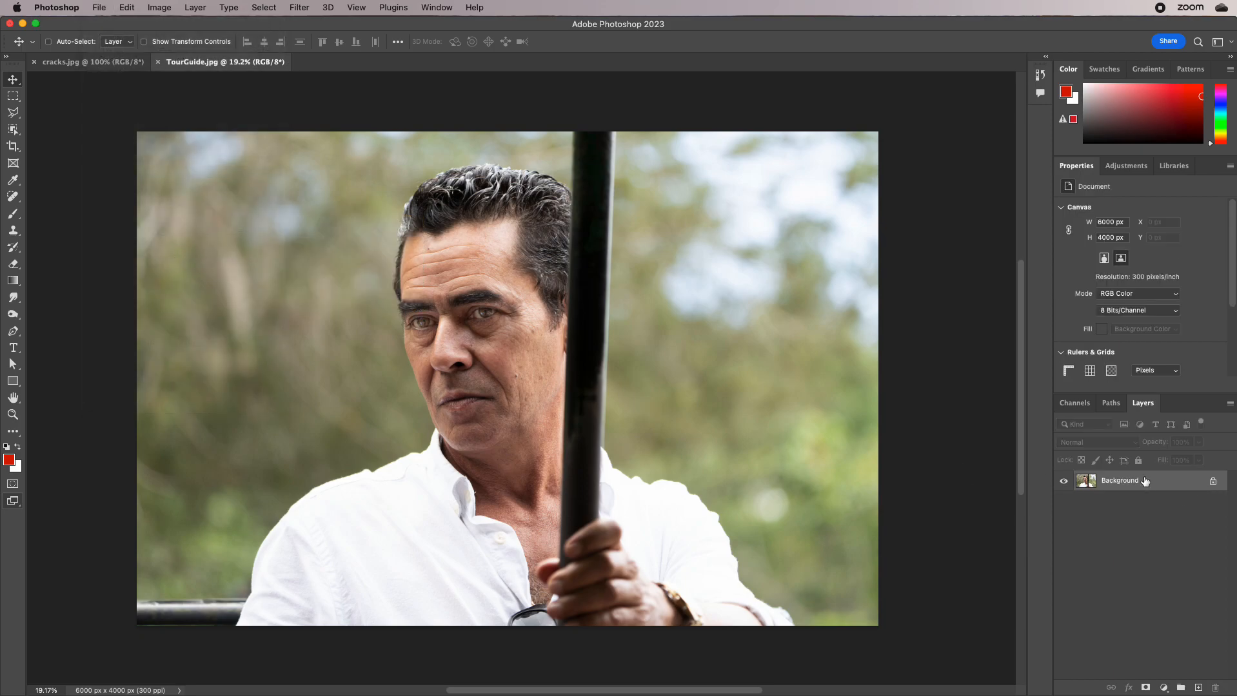
double_click(12, 415)
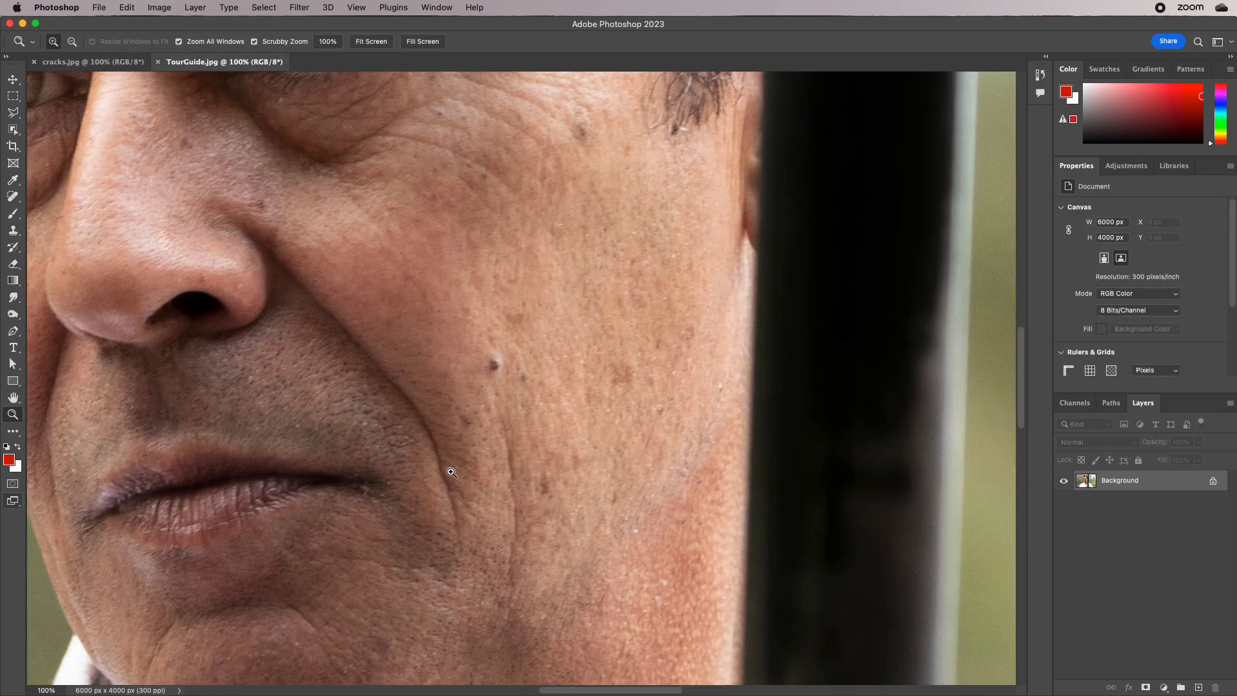
key(space)
drag(240, 380, 497, 596)
drag(488, 312, 556, 447)
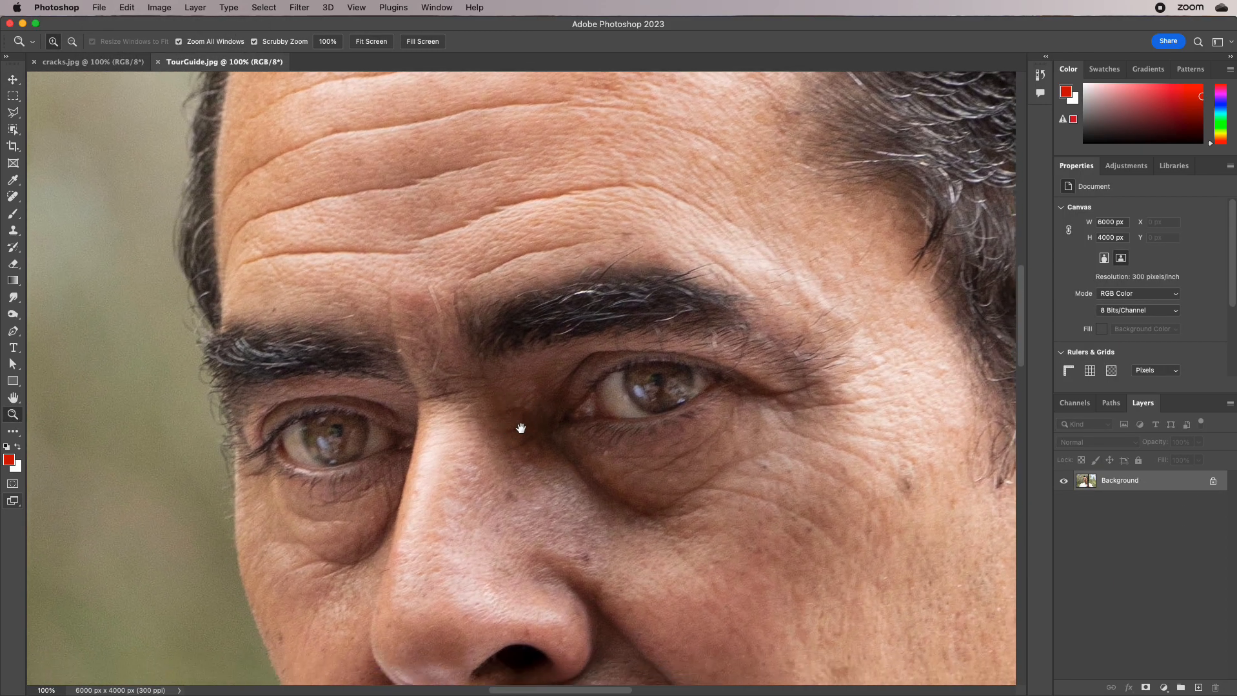
Compare cracks.jpg and TourGuide.jpg with both shown at 100%
click(90, 62)
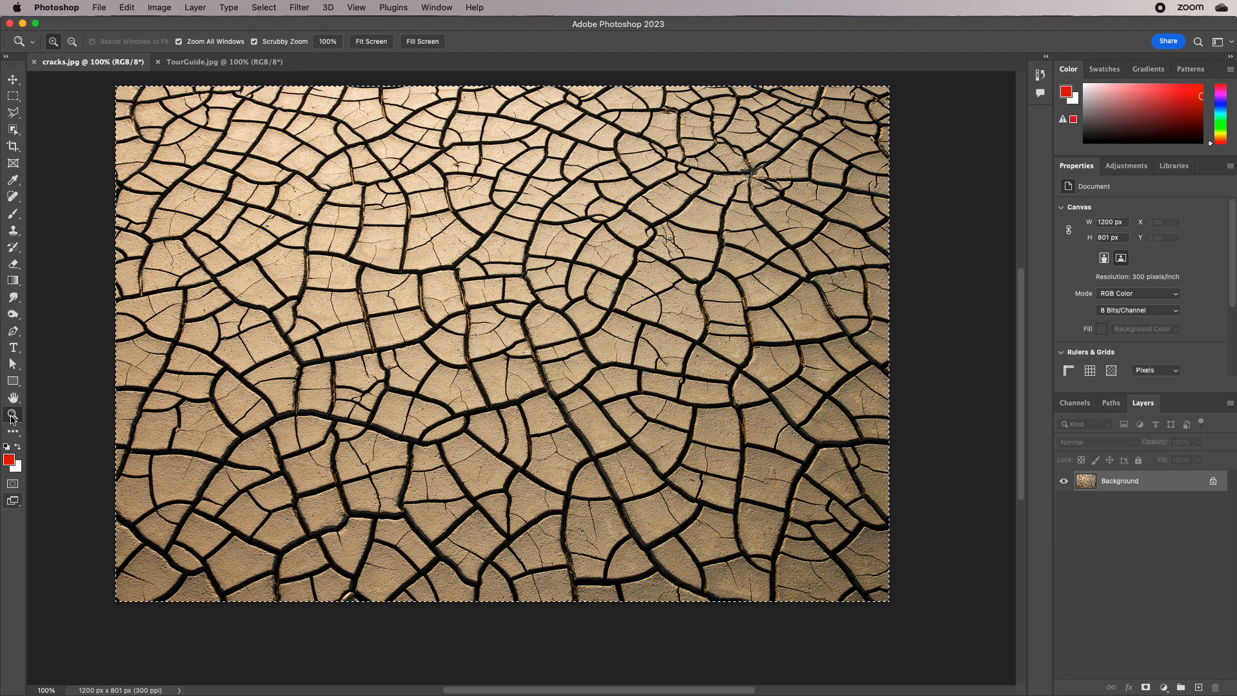
click(227, 65)
click(146, 65)
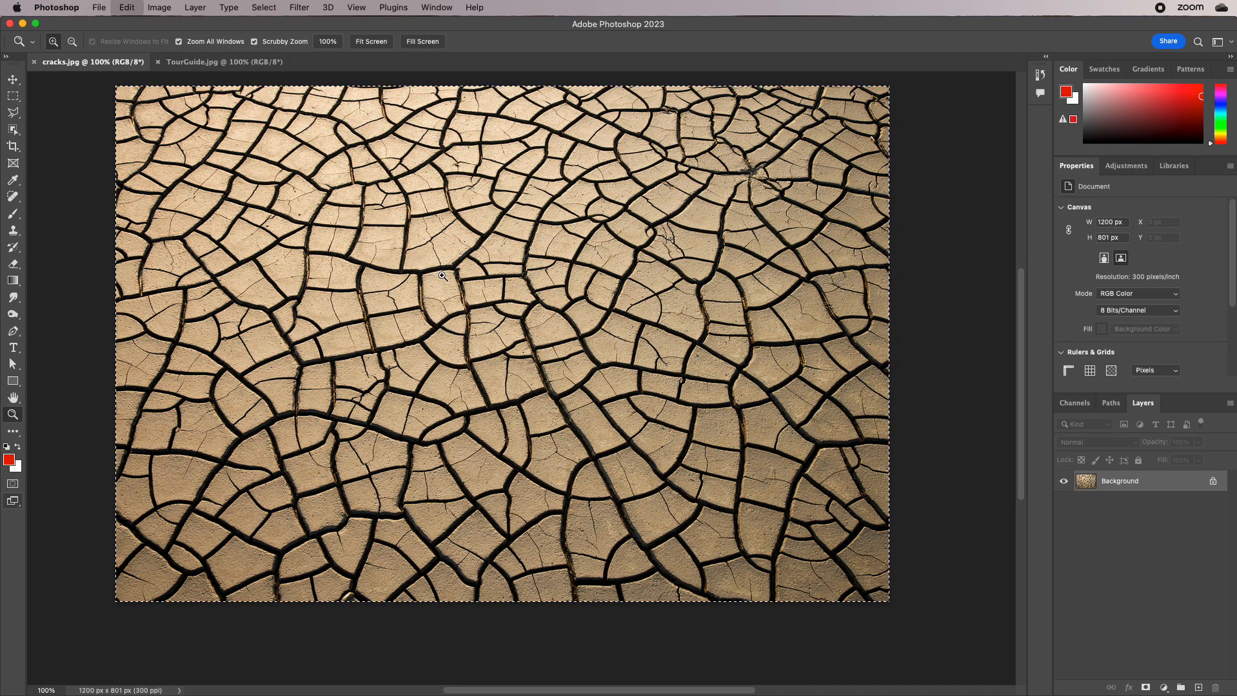
click(179, 64)
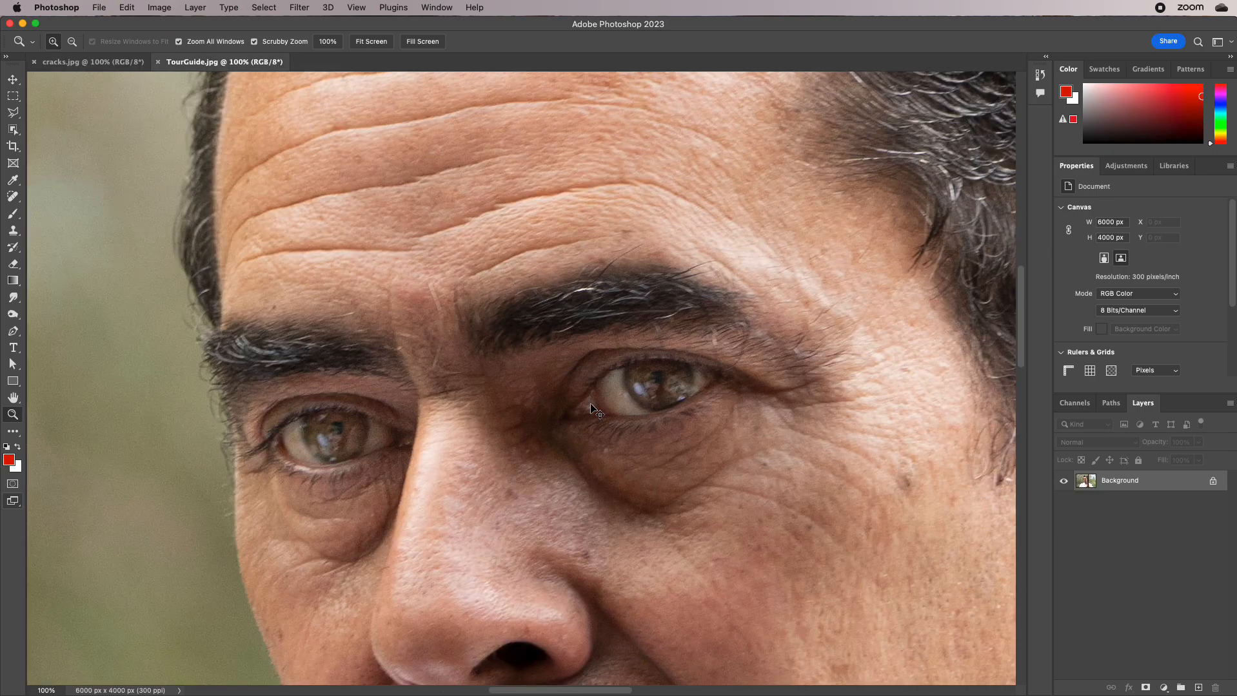
Paste the cracks texture into TourGuide.jpg to compare its size with the original at 100%, and delete the pasted layer
key(super+v)
click(113, 63)
click(233, 63)
click(102, 64)
click(224, 65)
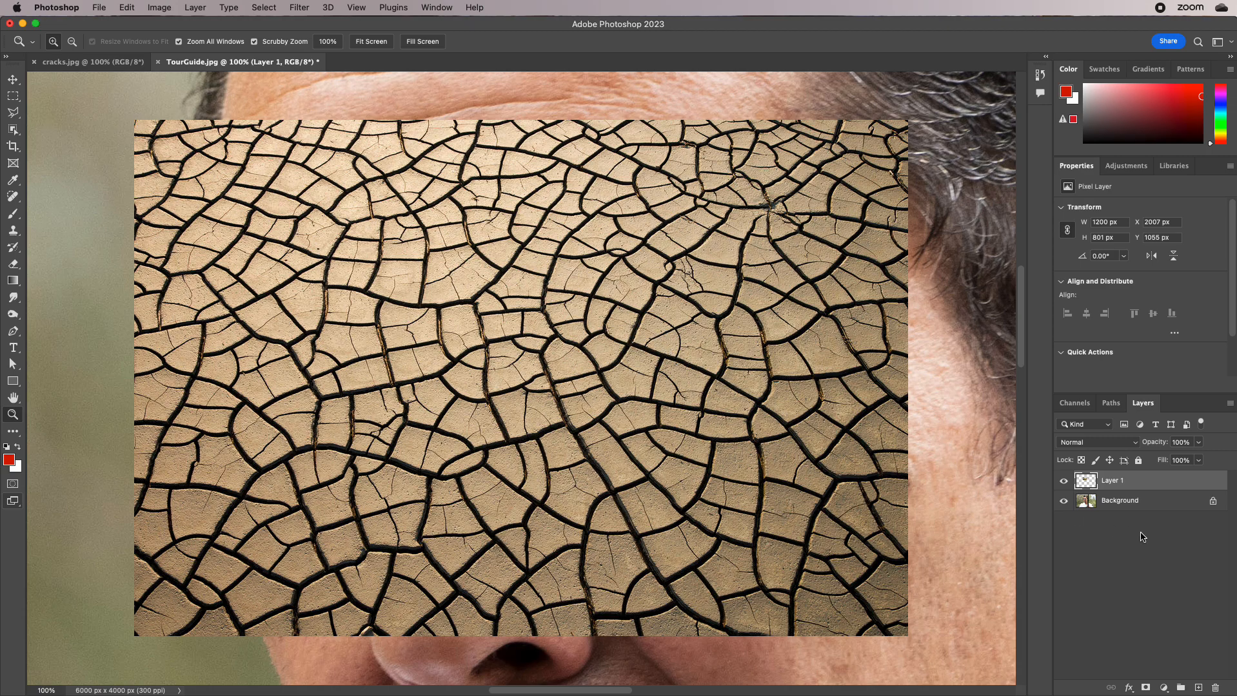
drag(1133, 482, 1215, 687)
Arrange TourGuide.jpg and cracks.jpg in a 2-up Horizontal layout with the whole portrait zoomed out
drag(583, 397, 623, 375)
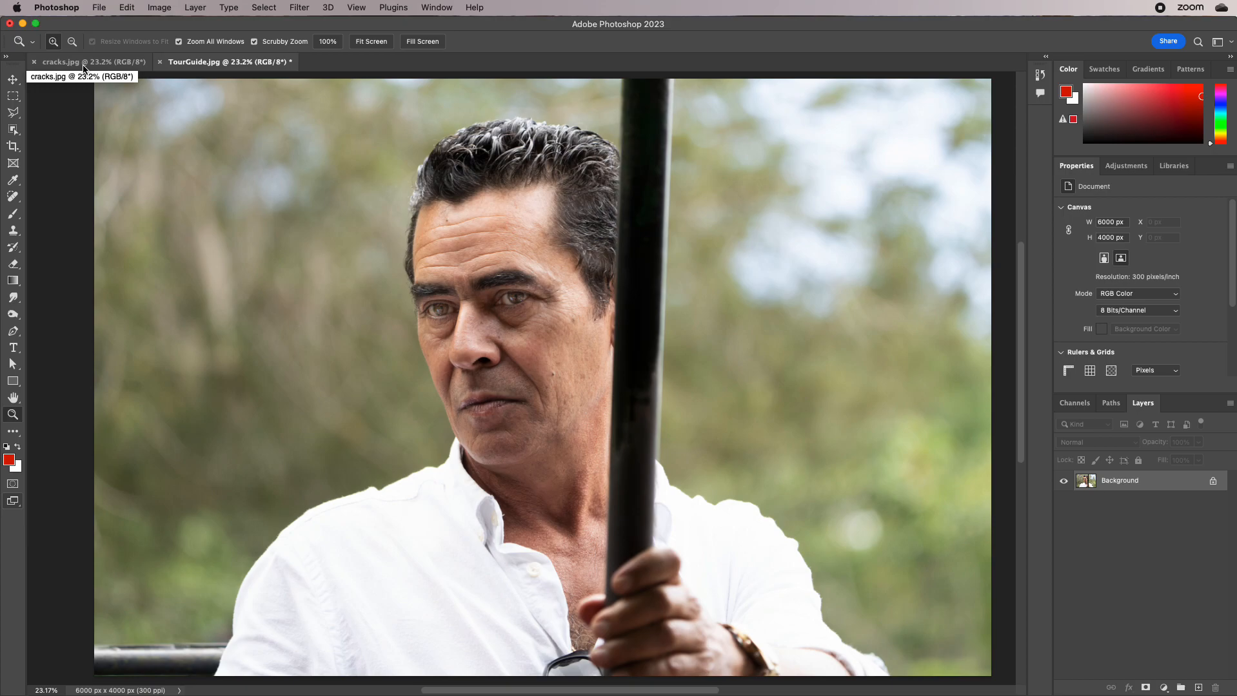
click(438, 8)
mouse_move(436, 26)
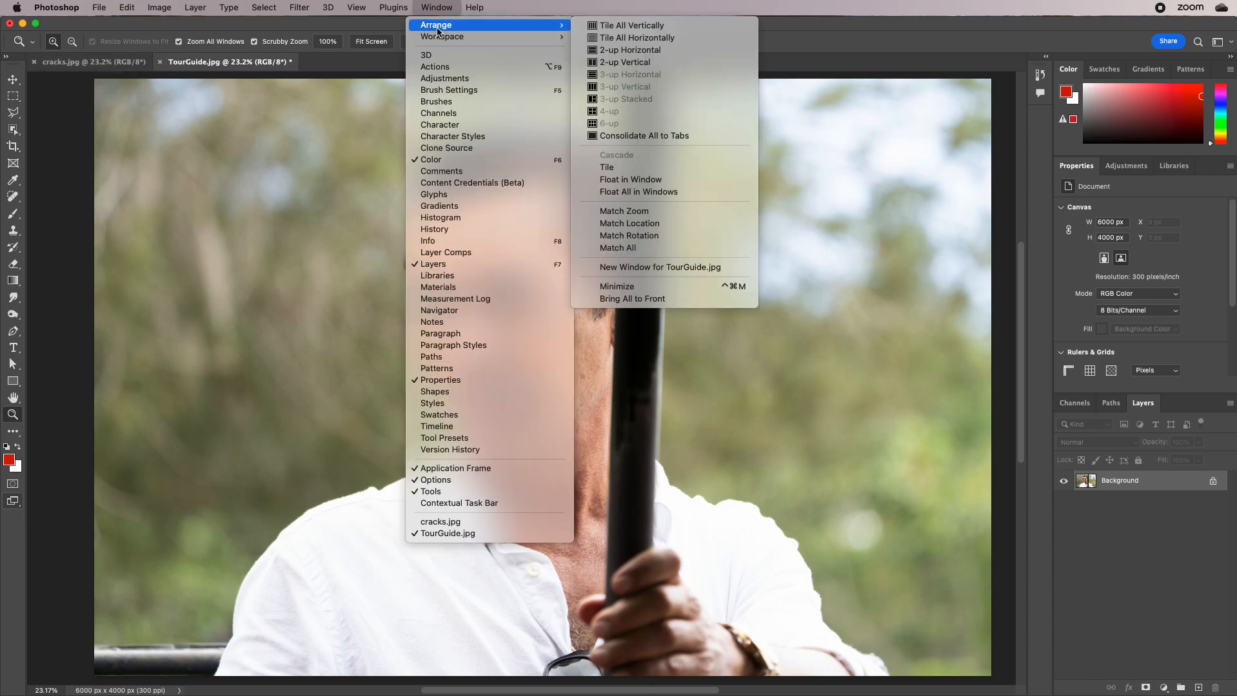
click(660, 52)
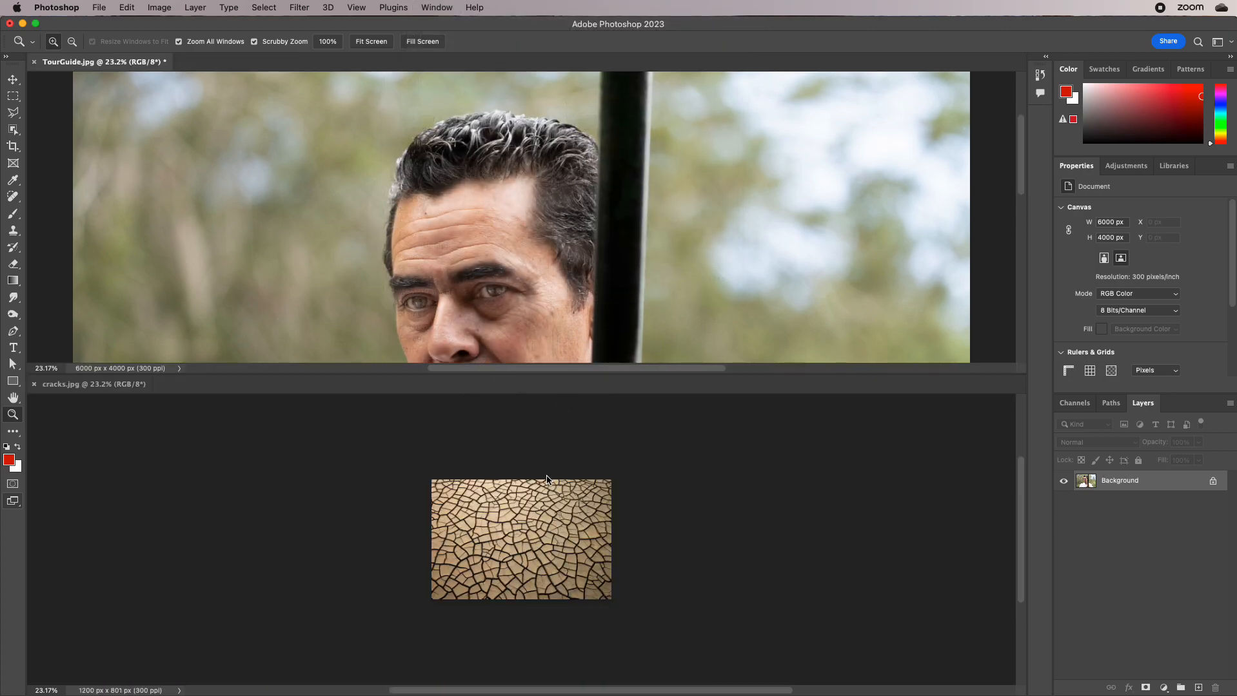
Try bringing the selected cracks.jpg image into TourGuide.jpg by moving it across, and delete the added layer
click(606, 527)
key(super+a)
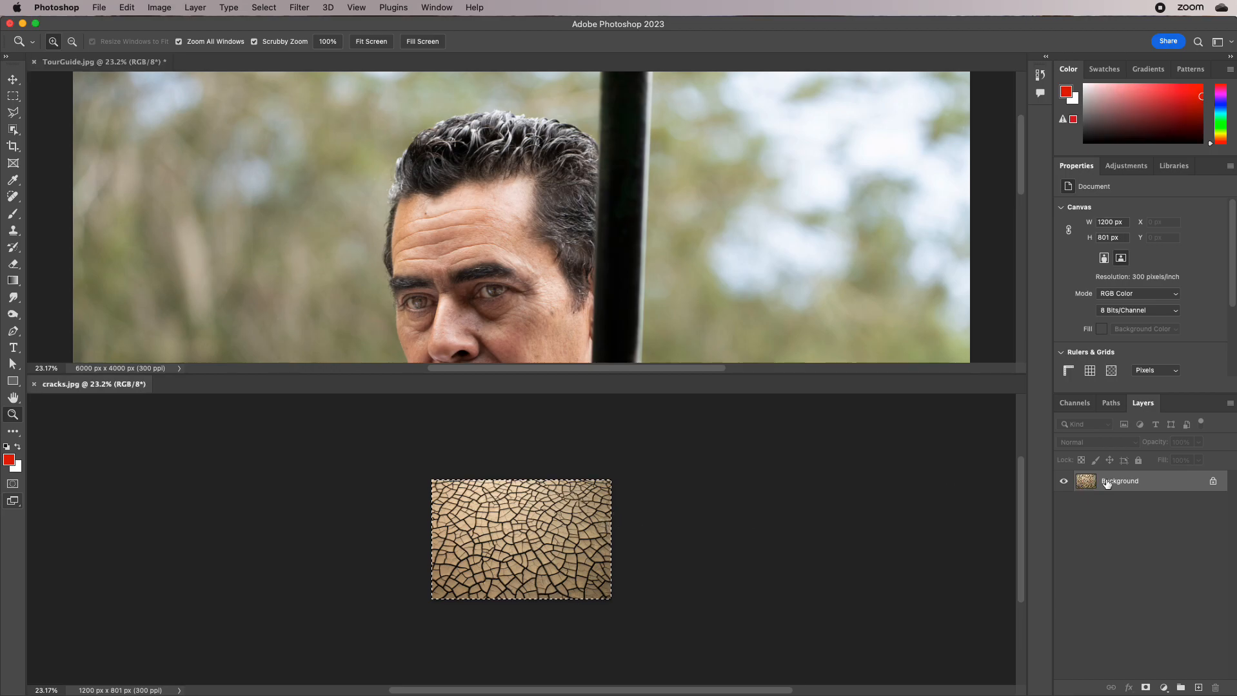
drag(1151, 482, 525, 256)
click(13, 79)
drag(236, 157, 493, 259)
drag(1169, 487, 1215, 688)
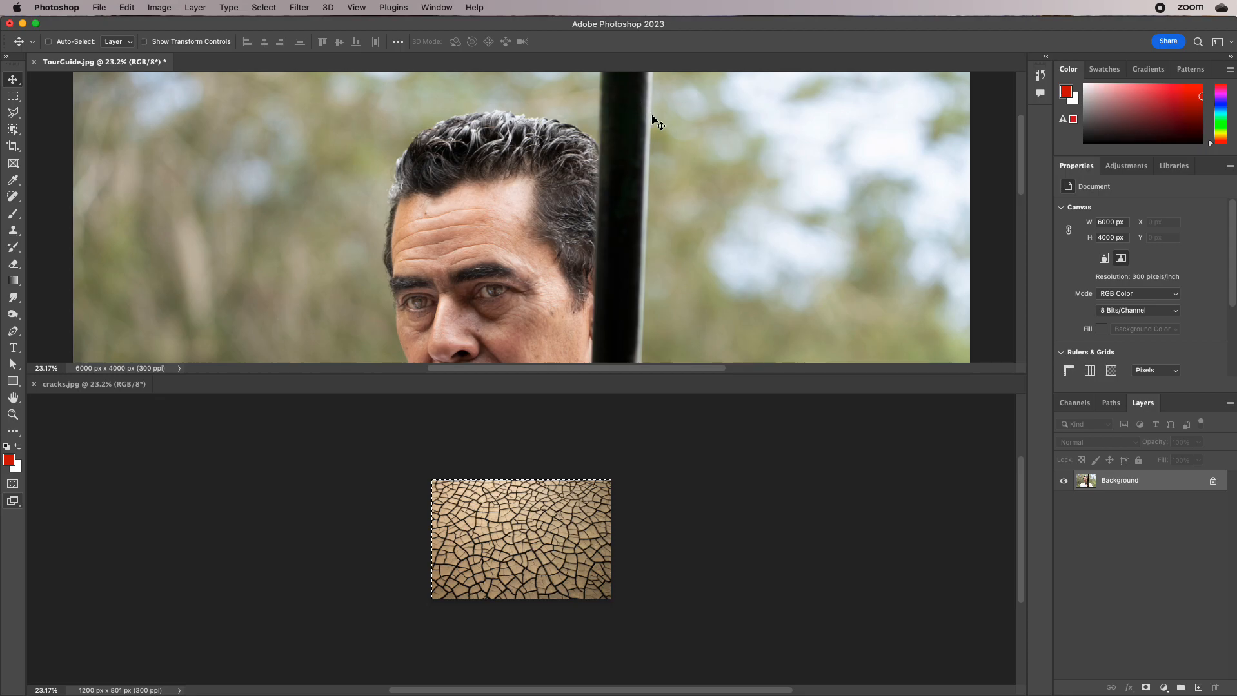
Paste the cracks texture over the man's forehead in TourGuide.jpg and delete the pasted layer
key(super+v)
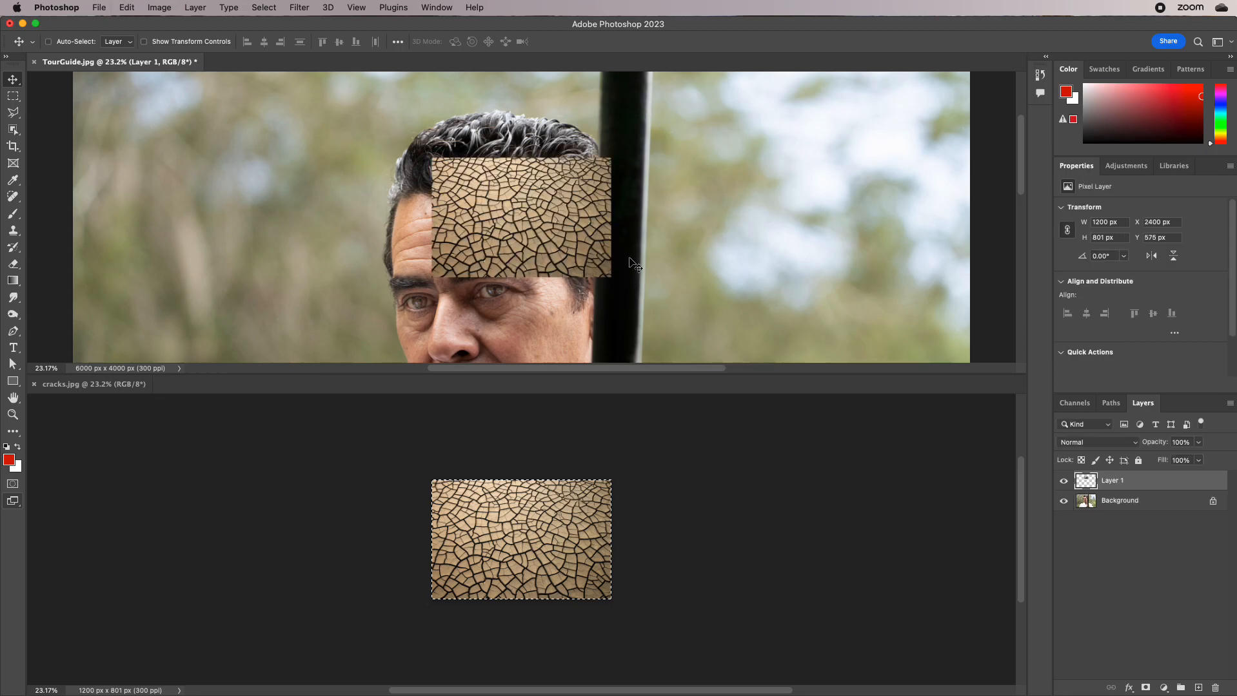
click(14, 414)
drag(657, 282, 591, 185)
drag(1131, 482, 1215, 687)
Select all of cracks.jpg and copy it
click(521, 532)
key(super+a)
key(super+c)
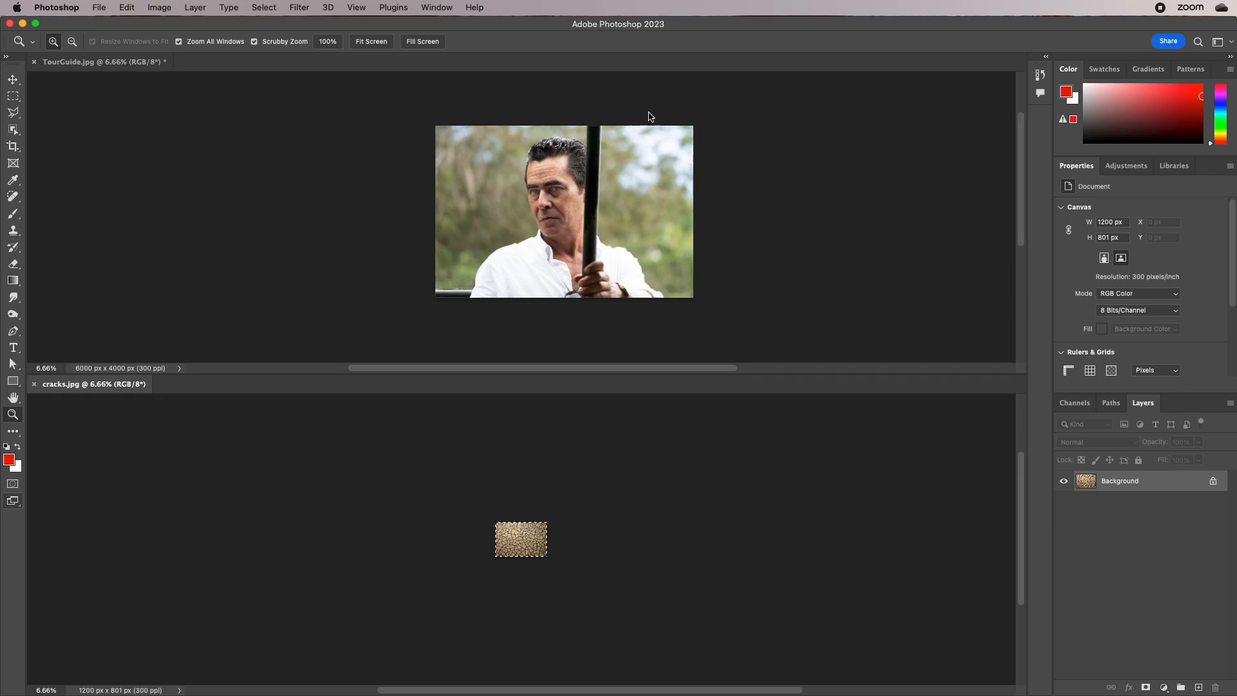
Paste the copied texture into the zoomed-out TourGuide.jpg and delete the pasted layer
click(630, 90)
key(super+v)
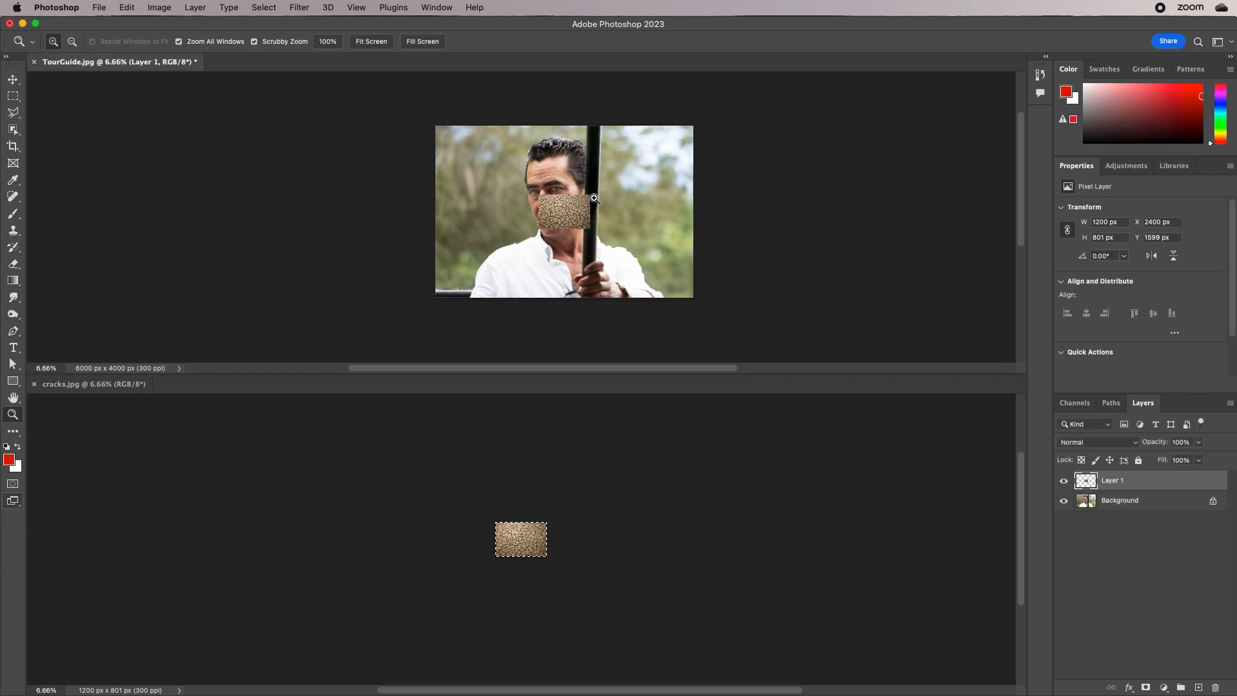
drag(1122, 490, 1215, 688)
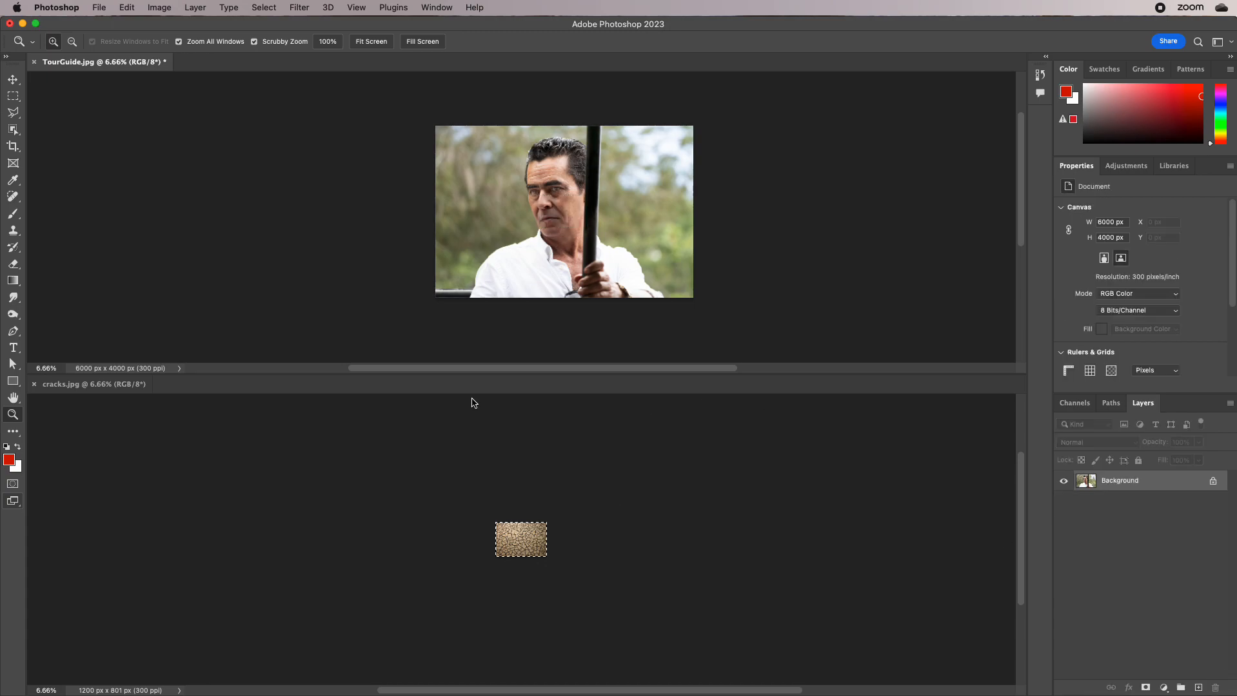
Close cracks.jpg and paste the copied texture over the man's lower face in TourGuide.jpg
click(34, 385)
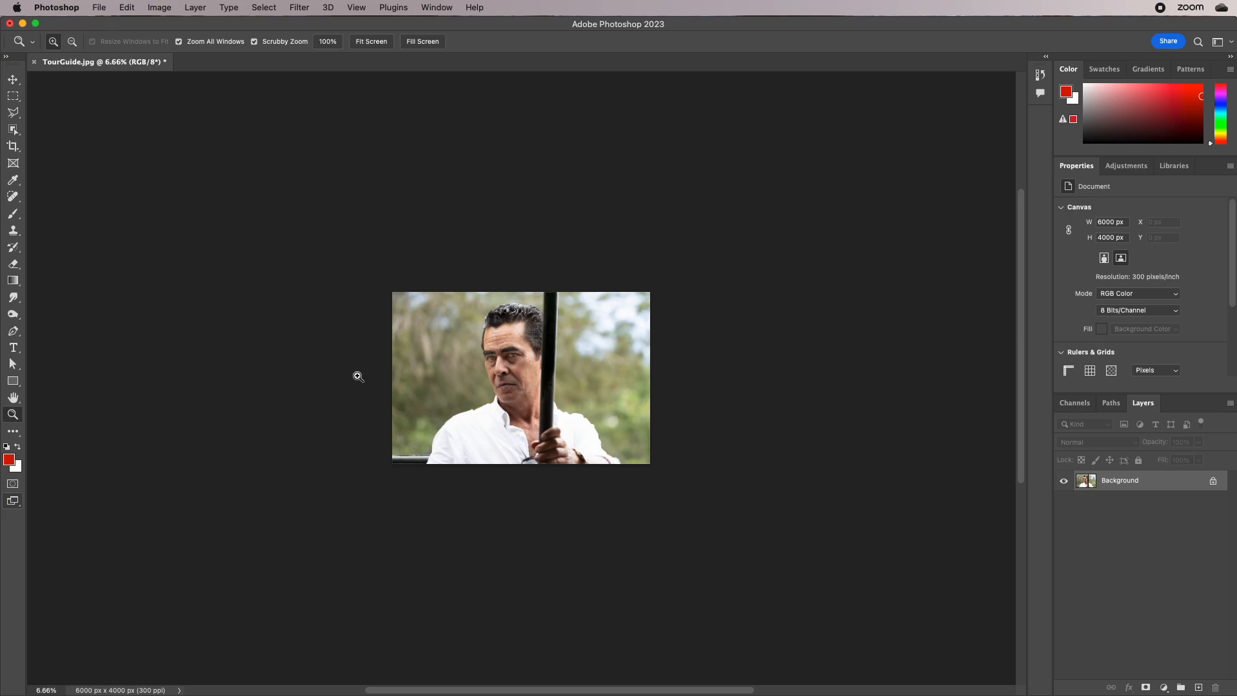
drag(501, 370, 563, 401)
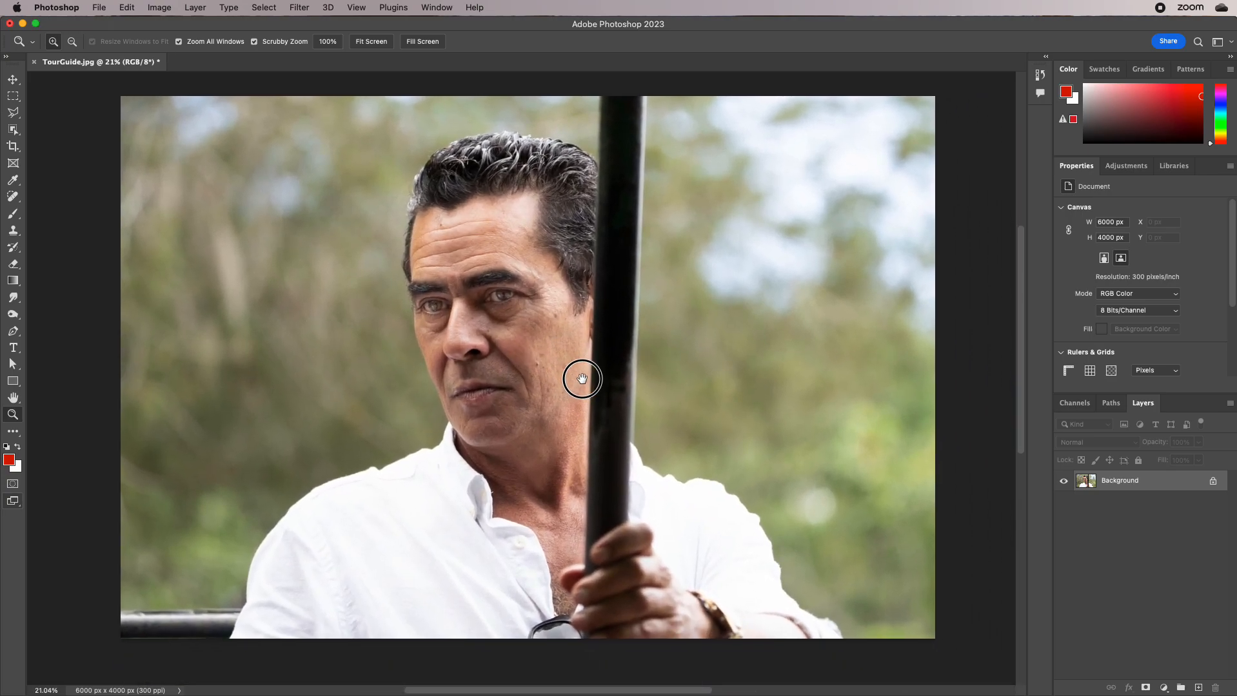
key(cmd+v)
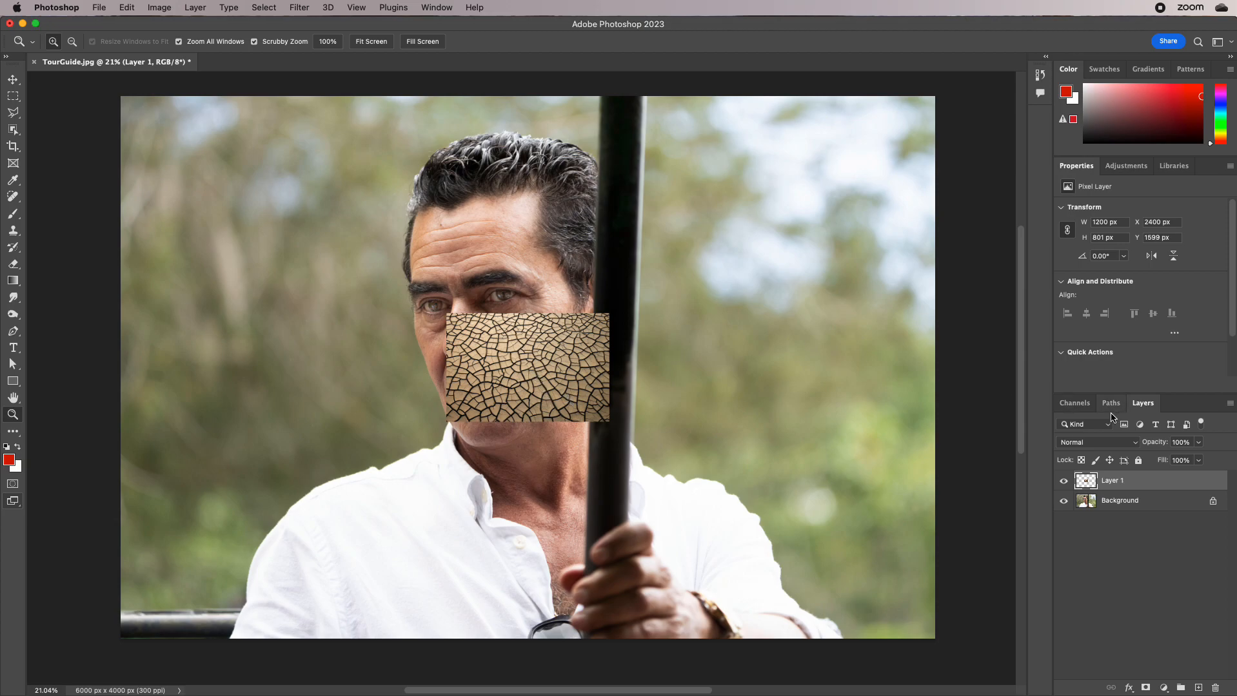
Try Layer 1 at 37% opacity and restore it to 100%
drag(531, 336, 576, 345)
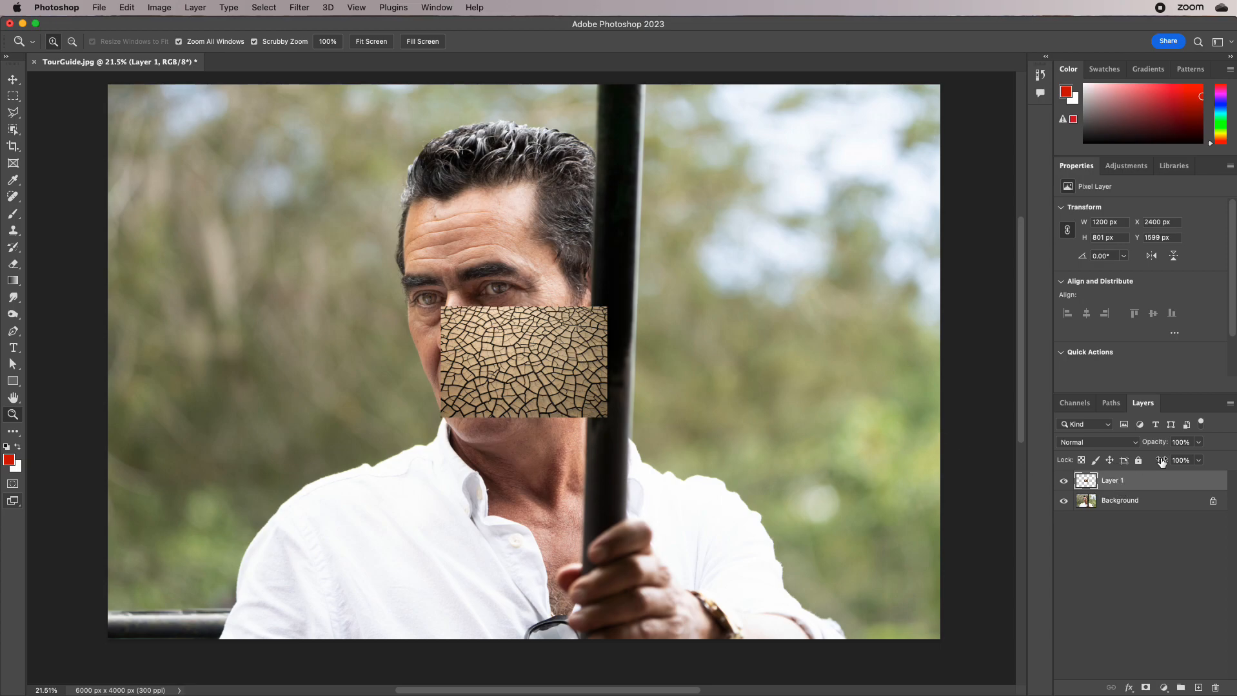
click(1198, 443)
drag(1198, 462, 1162, 462)
mouse_move(457, 367)
mouse_down()
mouse_move(530, 386)
mouse_move(471, 377)
mouse_up()
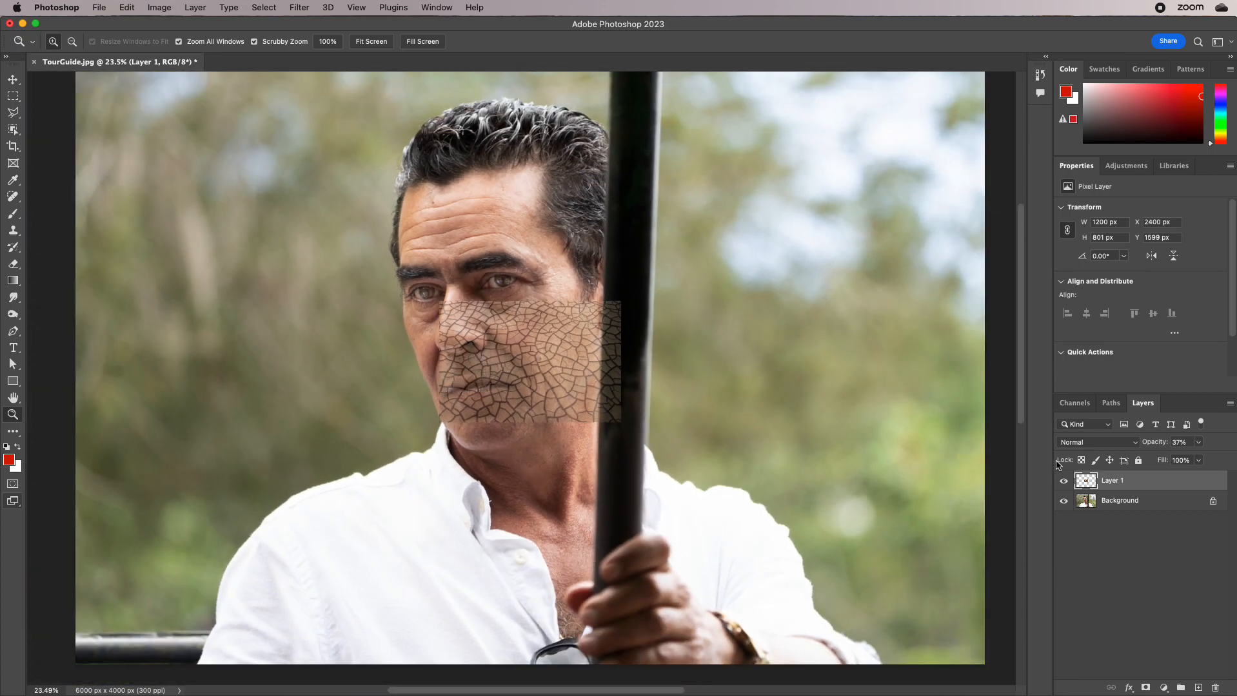
click(1198, 442)
drag(1190, 459, 1229, 459)
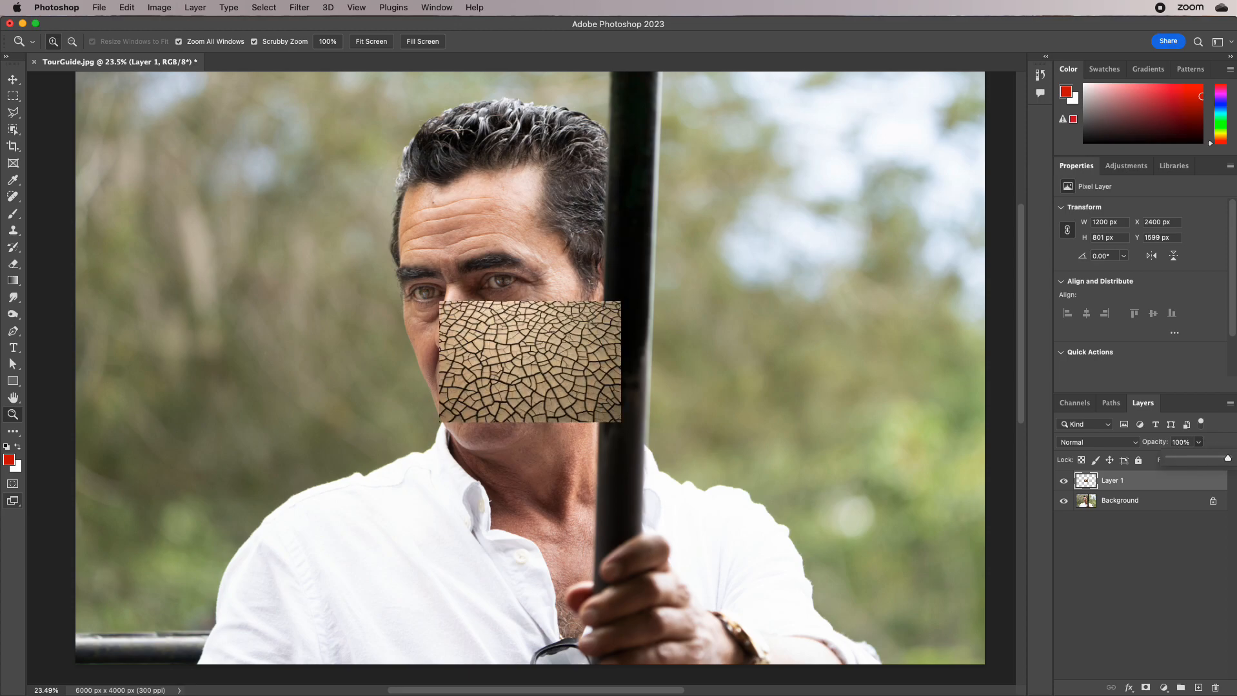
Float the layer controls over the image and set Layer 1's blending mode to Soft Light
click(1119, 482)
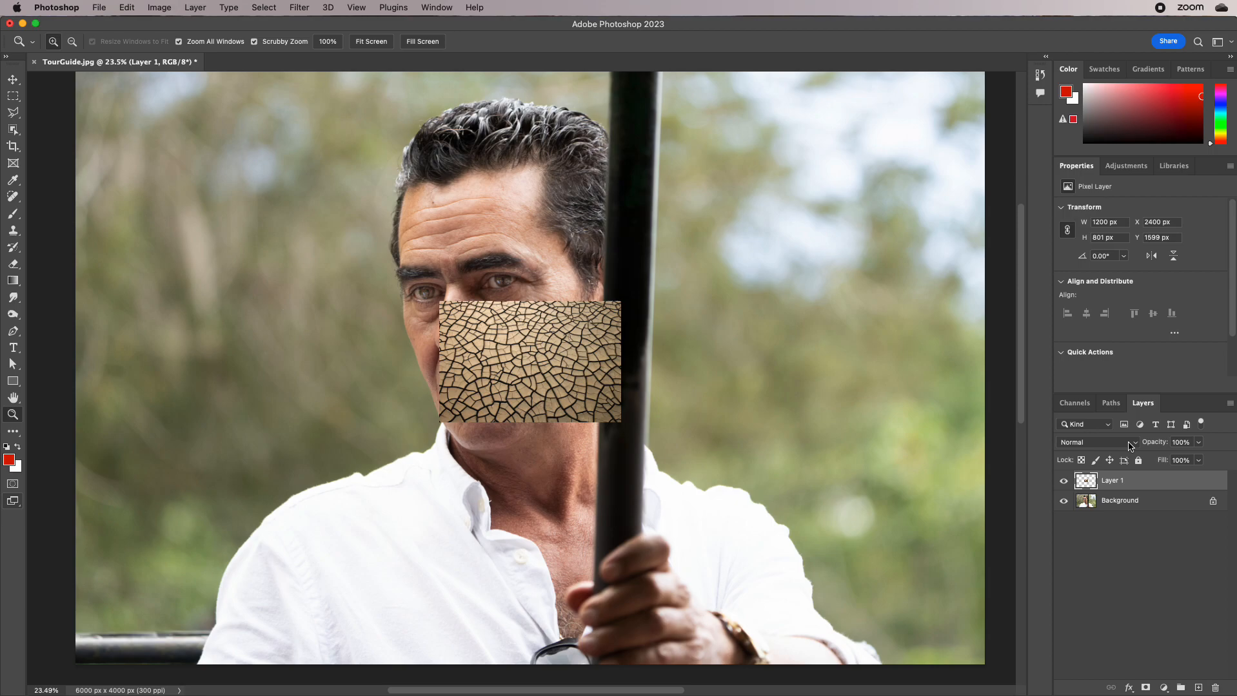
click(1130, 445)
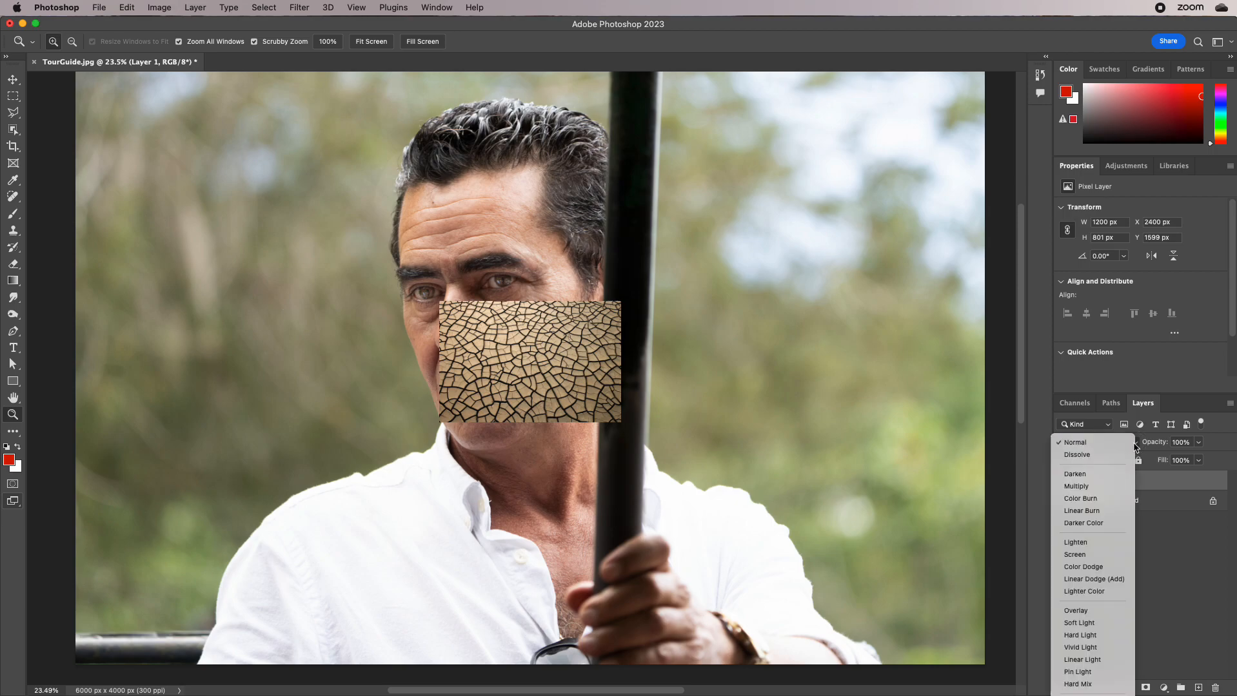
click(1096, 442)
drag(1143, 403, 835, 66)
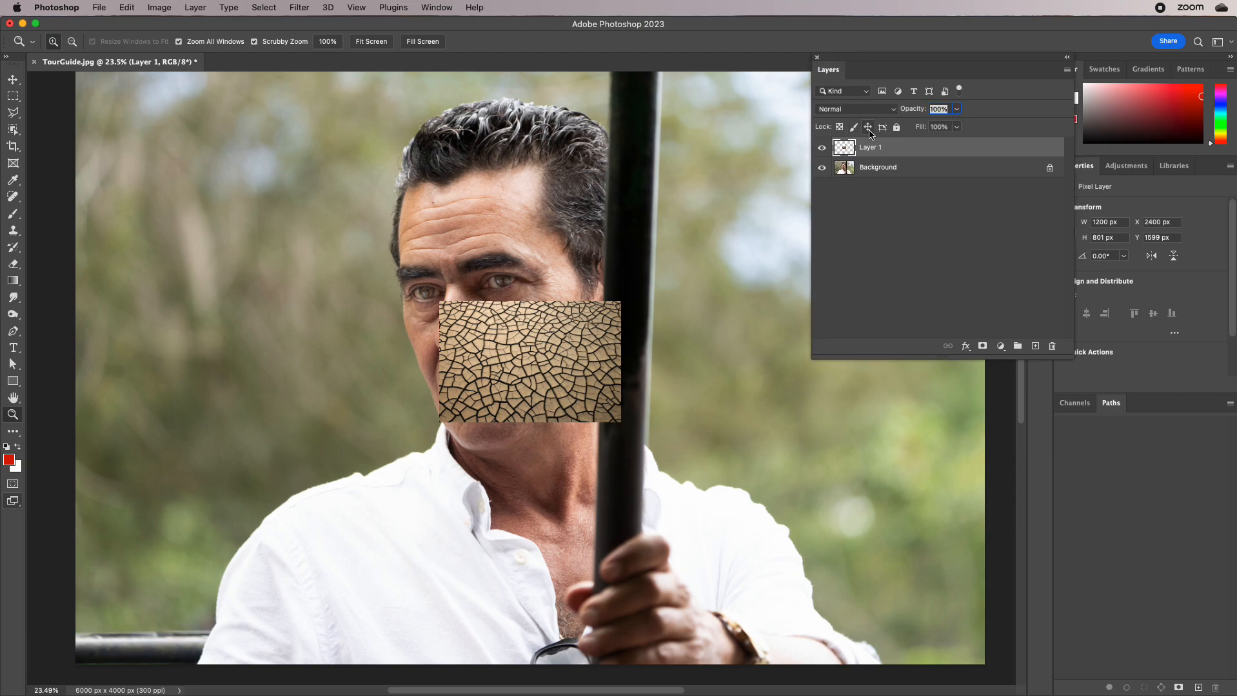
click(881, 111)
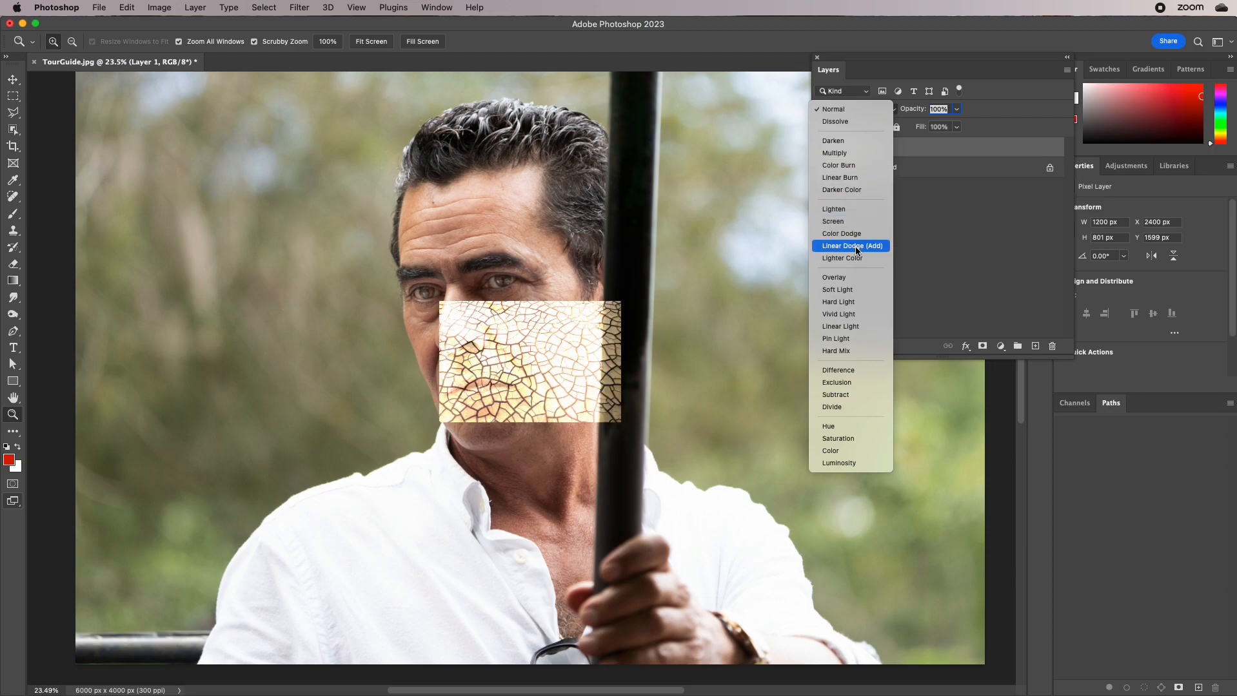
click(854, 290)
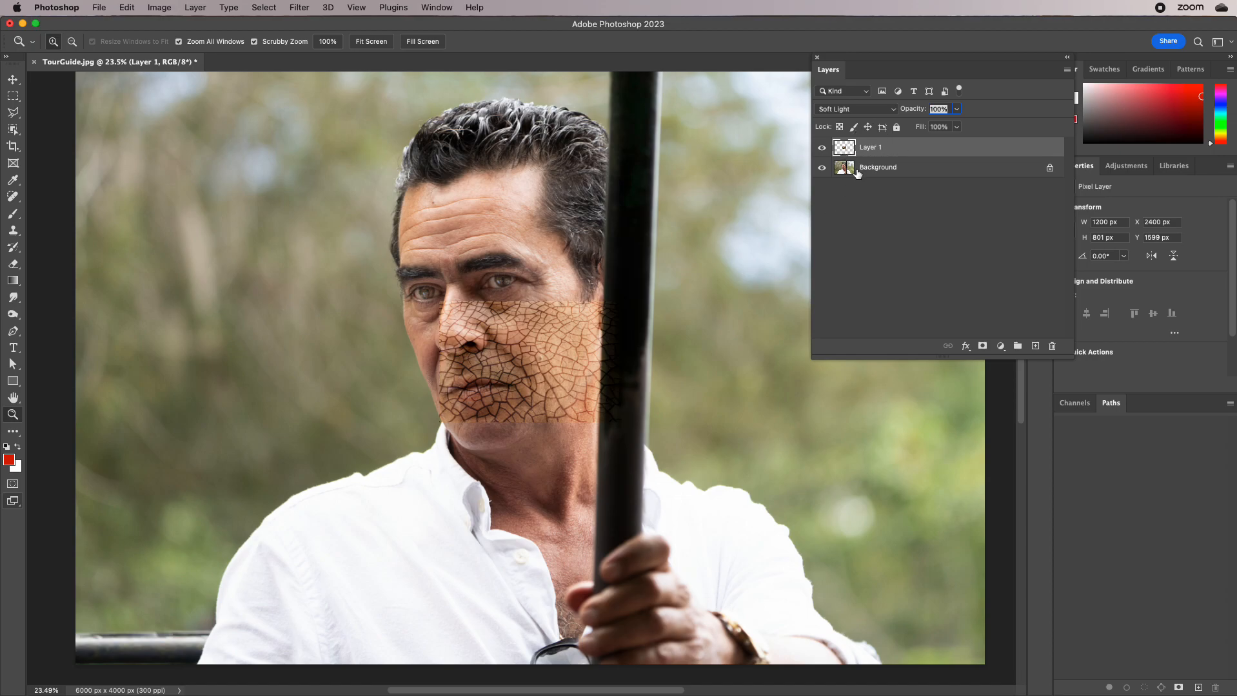
Free-transform Layer 1's cracked texture to about 6142 × 4099 px, positioned to cover the entire photo
click(127, 7)
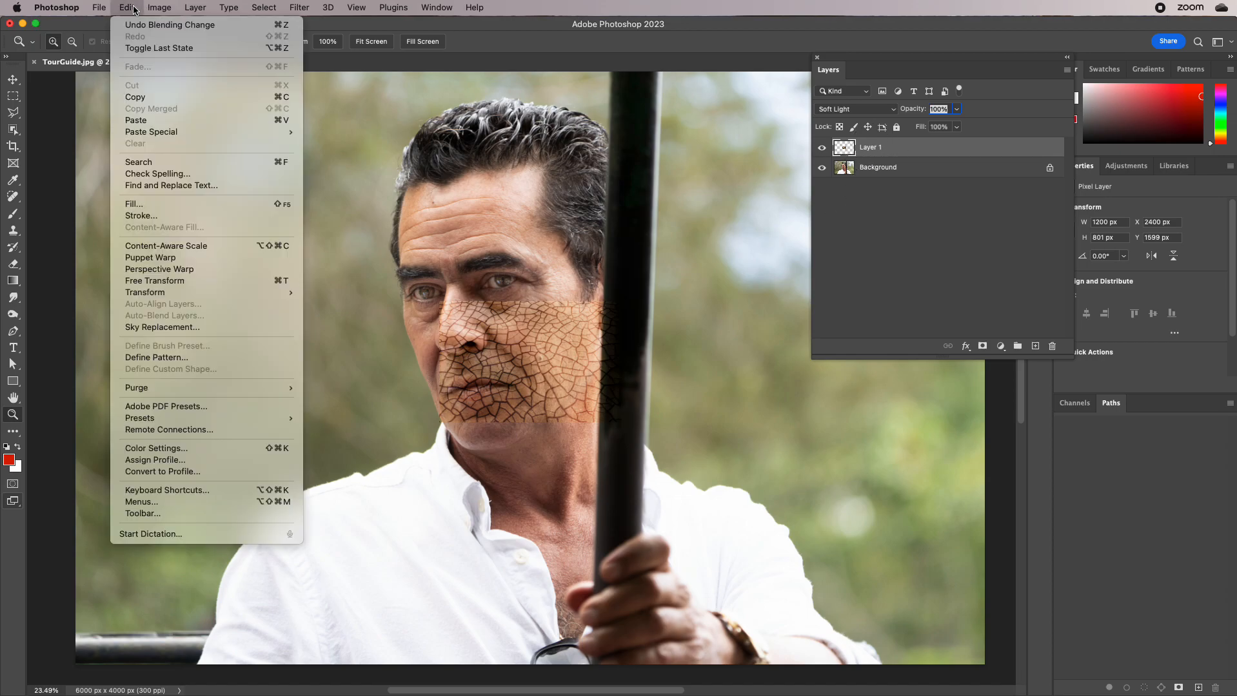
mouse_move(162, 294)
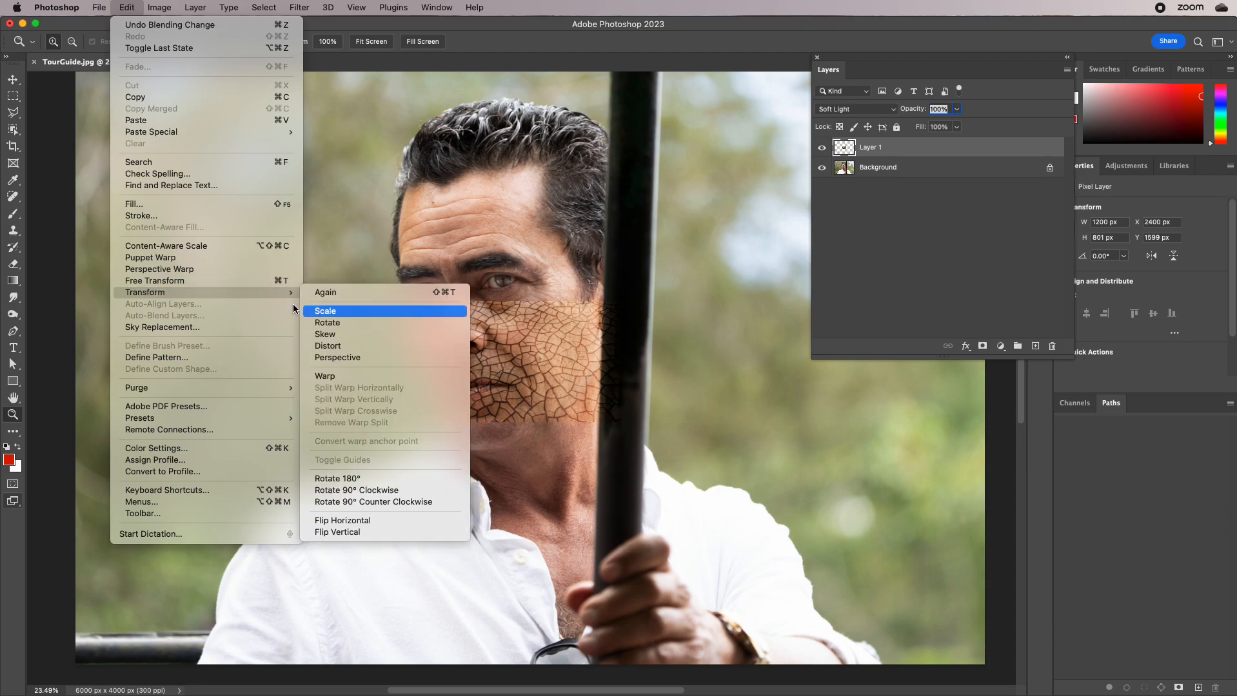
click(214, 281)
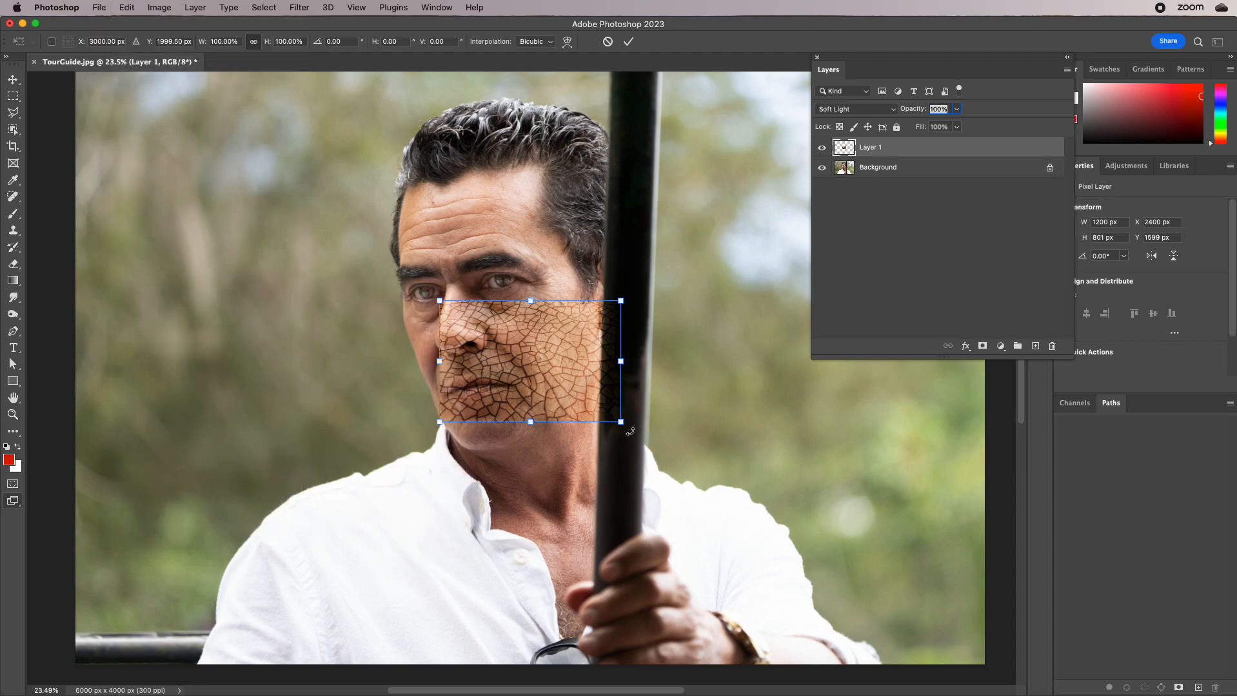
drag(621, 422, 985, 670)
drag(439, 300, 205, 48)
drag(364, 238, 232, 270)
double_click(488, 285)
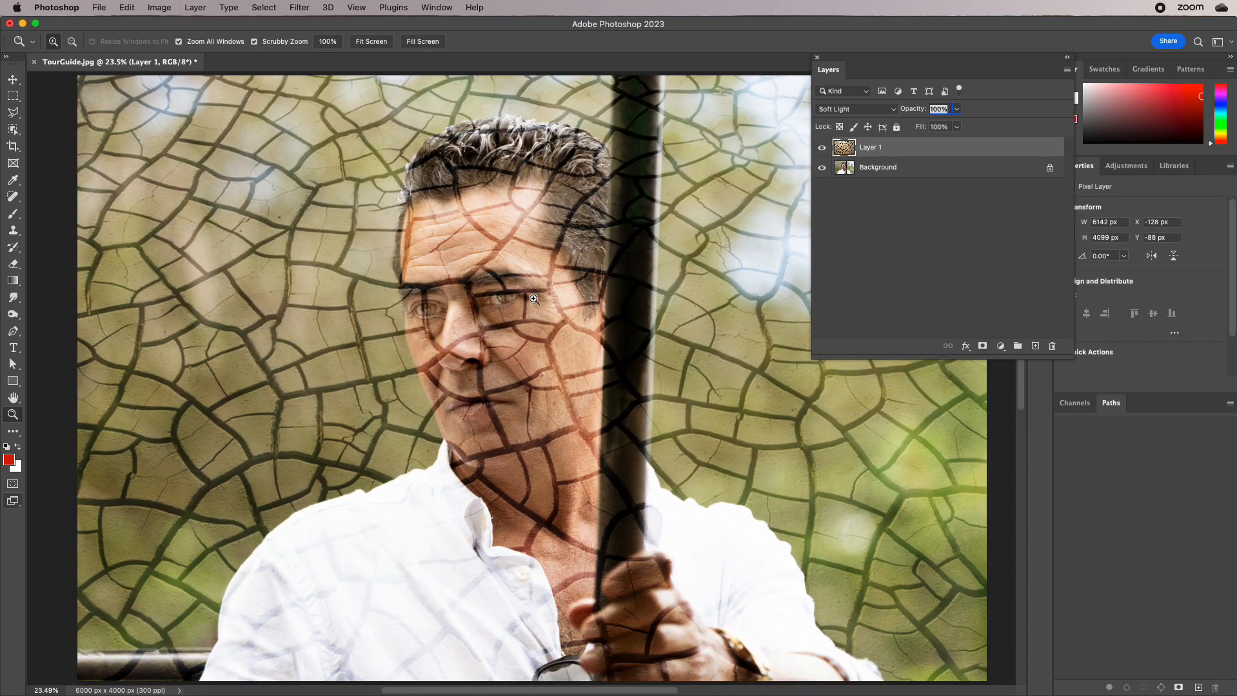
Reduce the opacity of the enlarged texture on Layer 1 to 33%
drag(586, 354, 529, 353)
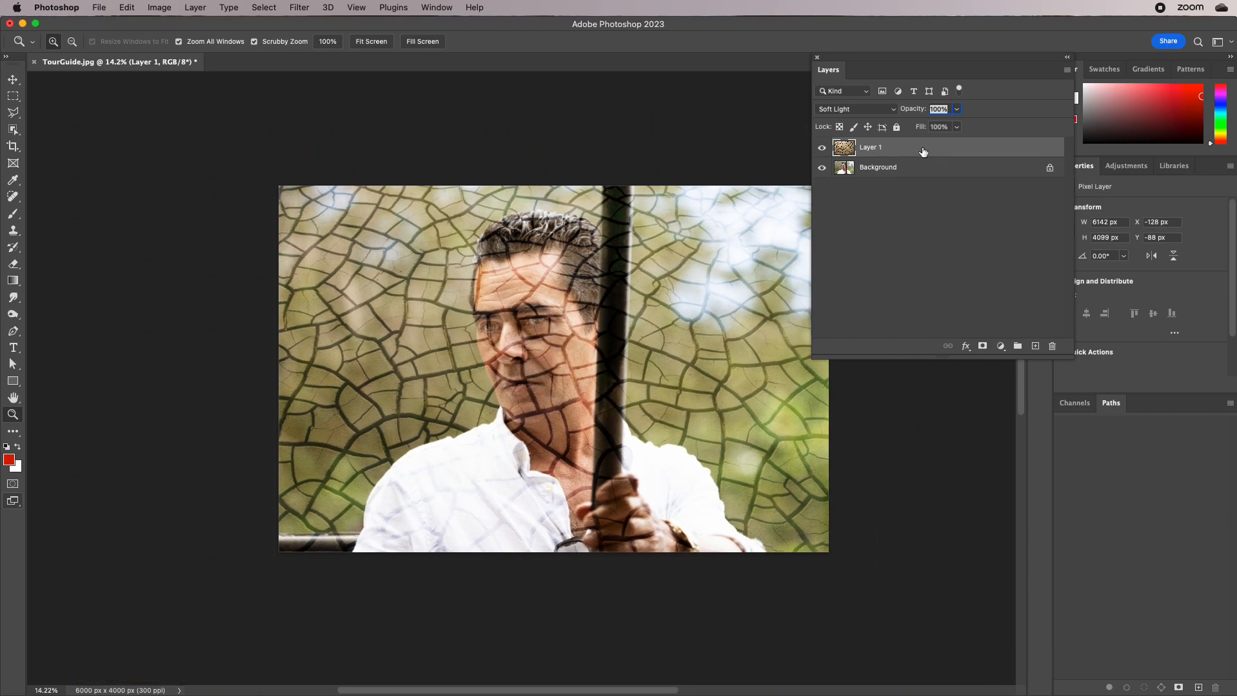
click(956, 109)
drag(958, 128, 916, 126)
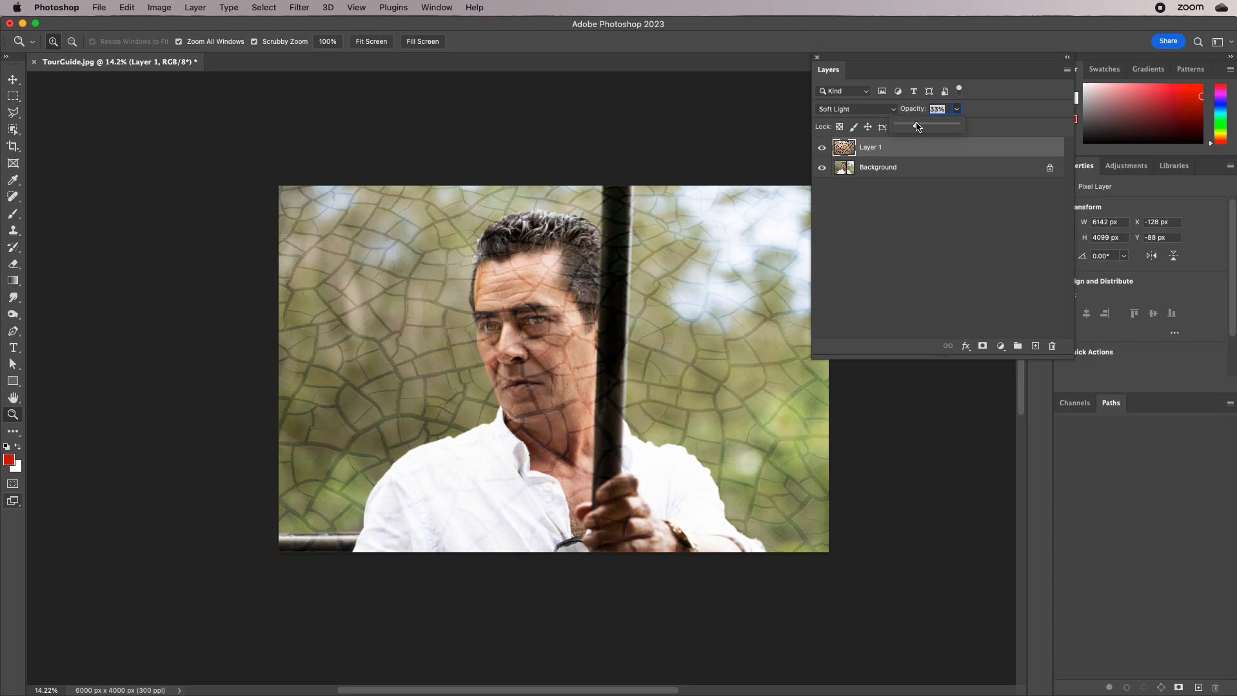
Preview alternative blending modes on Layer 1, such as Overlay, and keep Soft Light
mouse_move(508, 344)
mouse_down()
mouse_move(547, 350)
mouse_move(497, 354)
mouse_up()
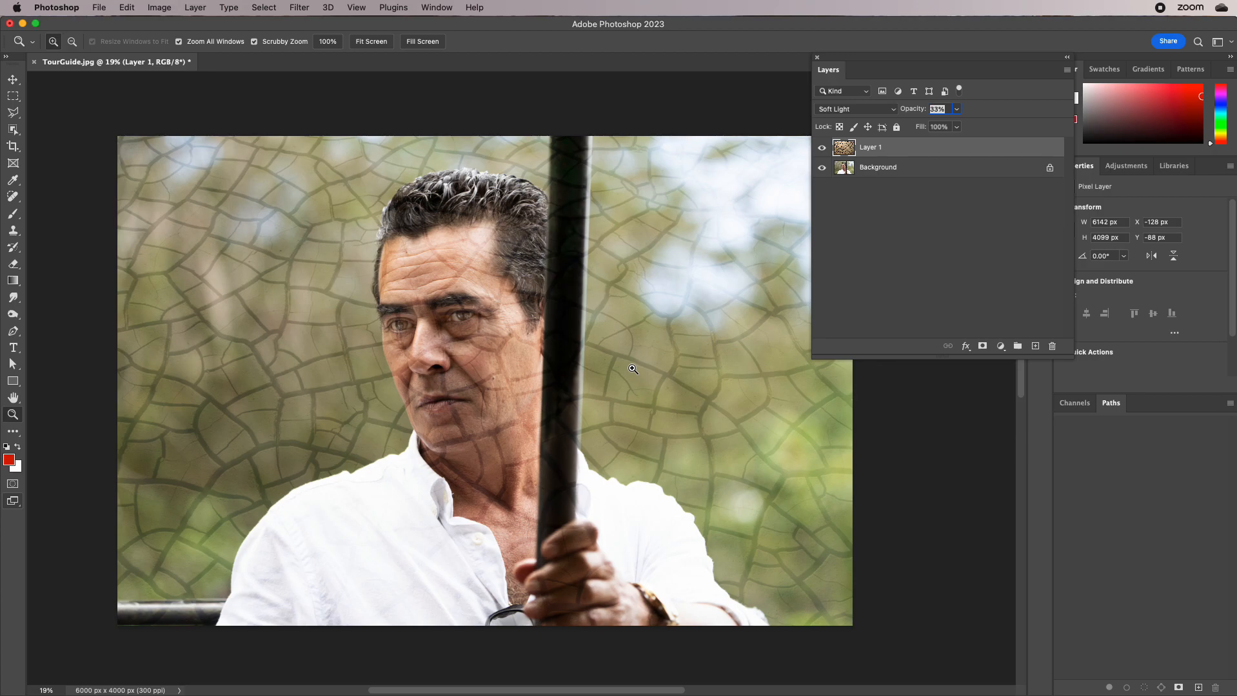
click(879, 111)
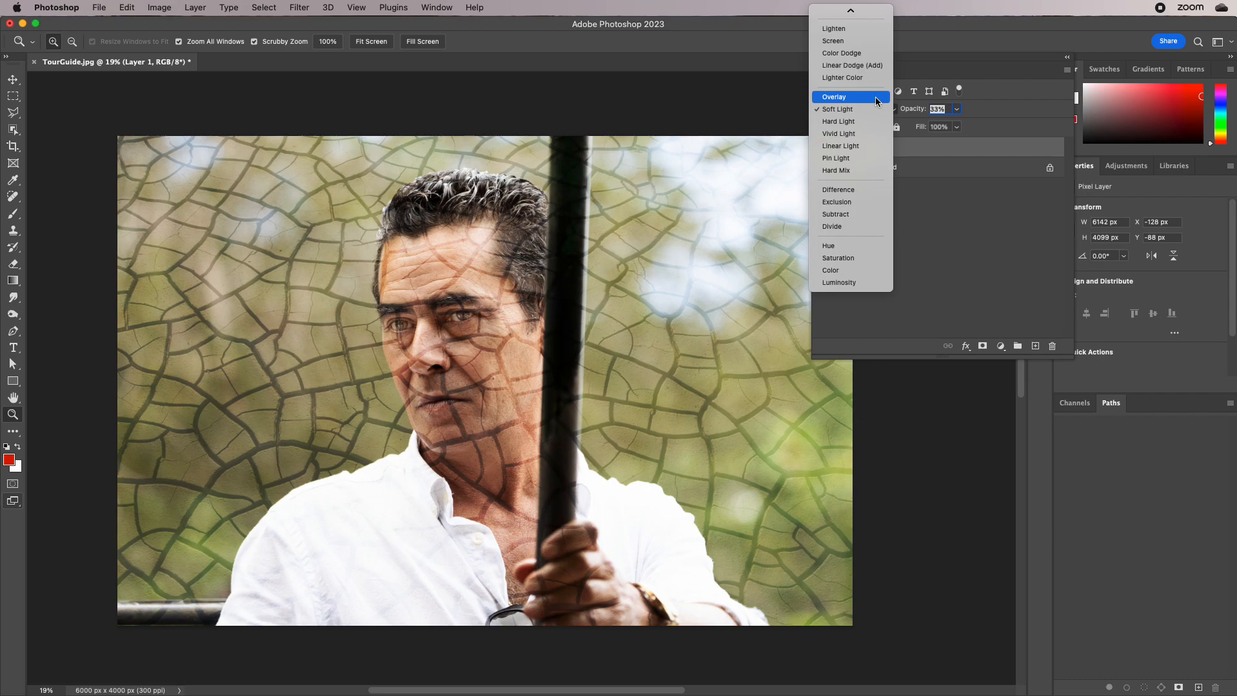
click(960, 288)
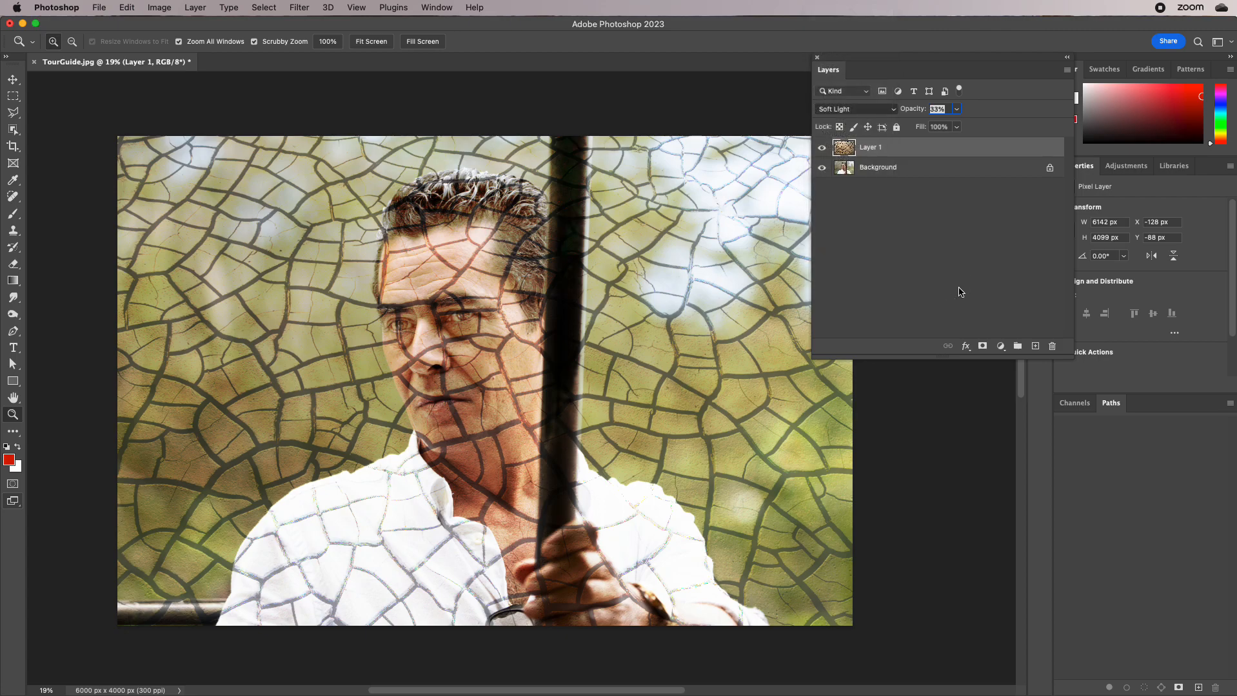